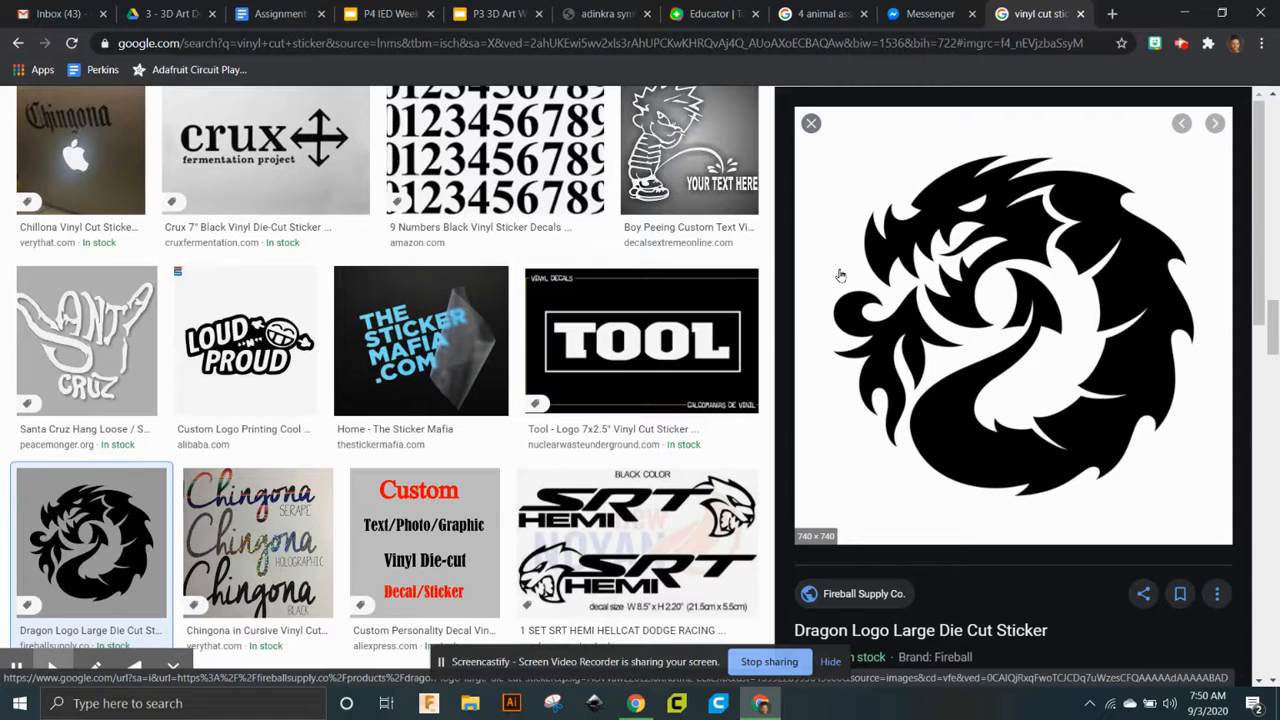
{"action": "scroll", "coordinate": [845, 267], "scroll_direction": "down", "scroll_amount": 1}
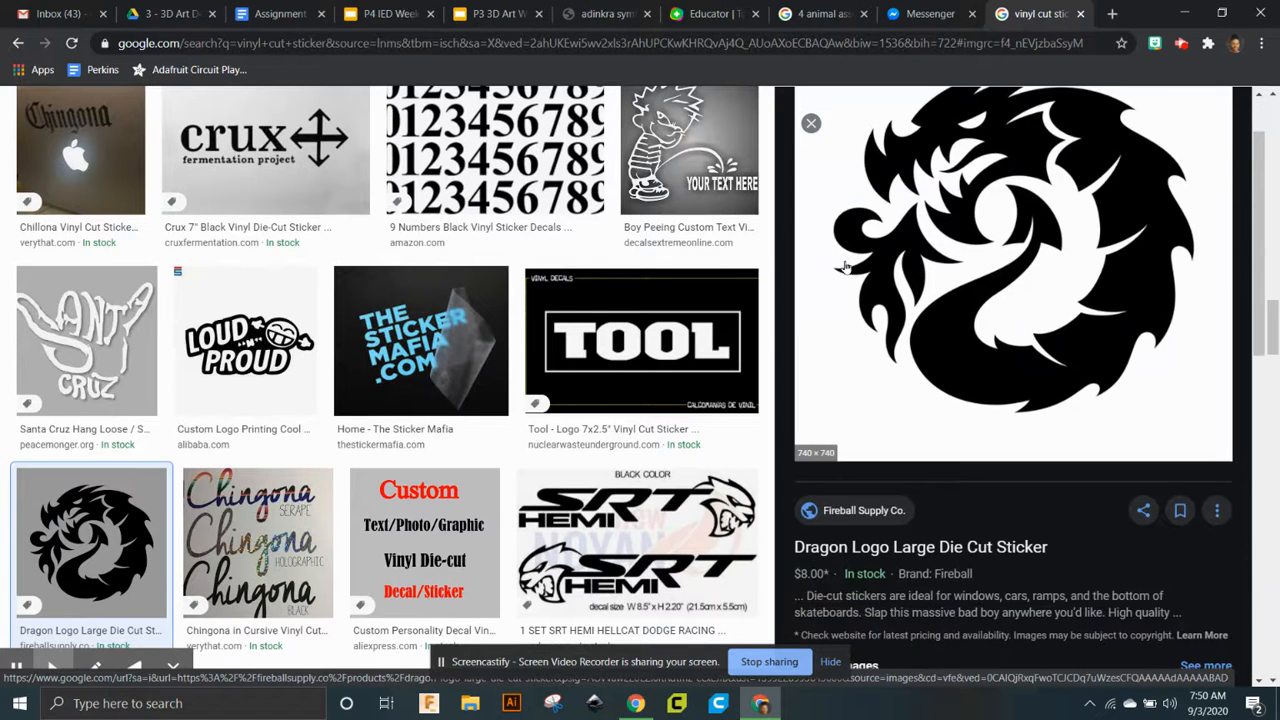
{"action": "scroll", "coordinate": [845, 267], "scroll_direction": "up", "scroll_amount": 1}
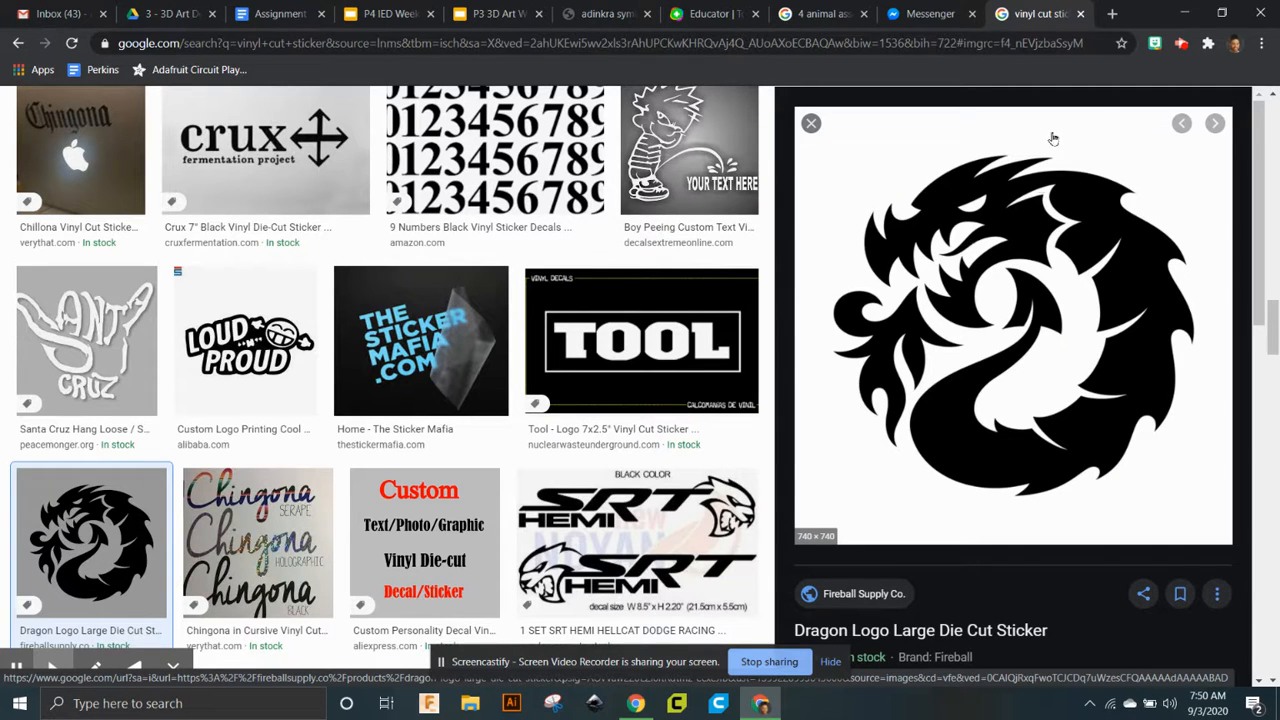
{"action": "right_click", "coordinate": [1006, 265]}
{"action": "left_click", "coordinate": [1098, 432]}
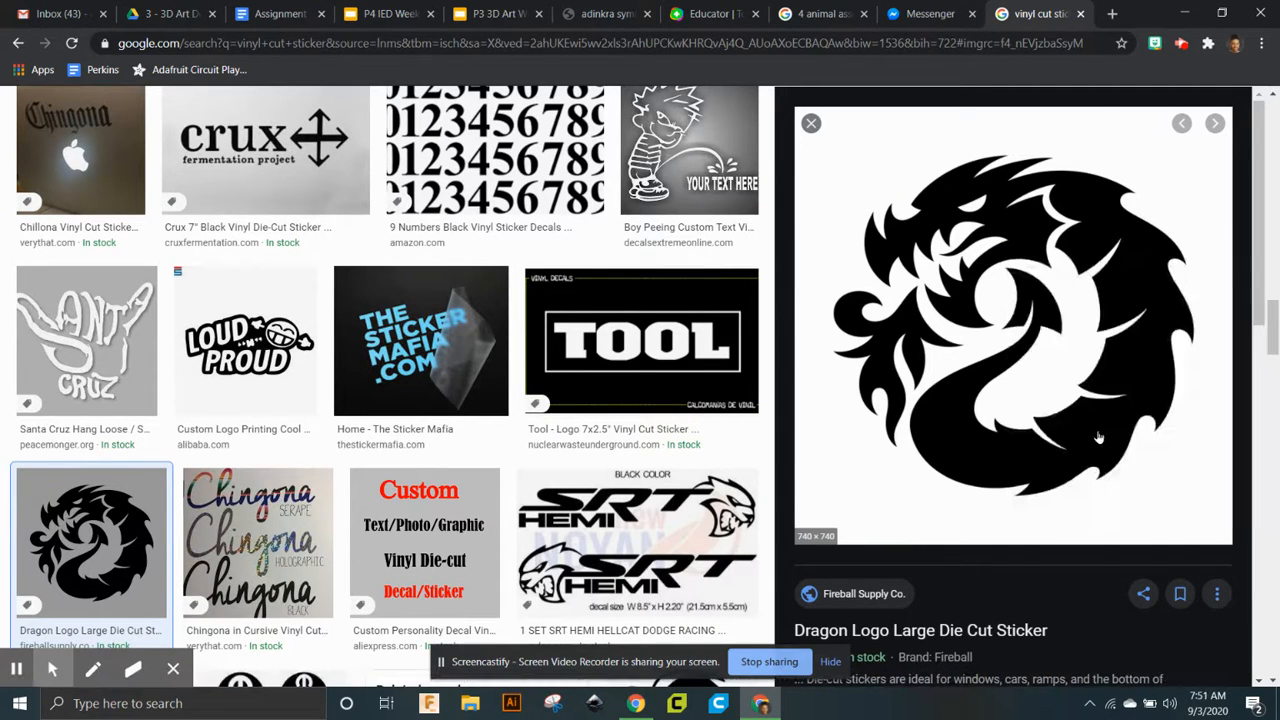
Step: Open the gravit.io website in a new browser tab
{"action": "left_click", "coordinate": [1113, 14]}
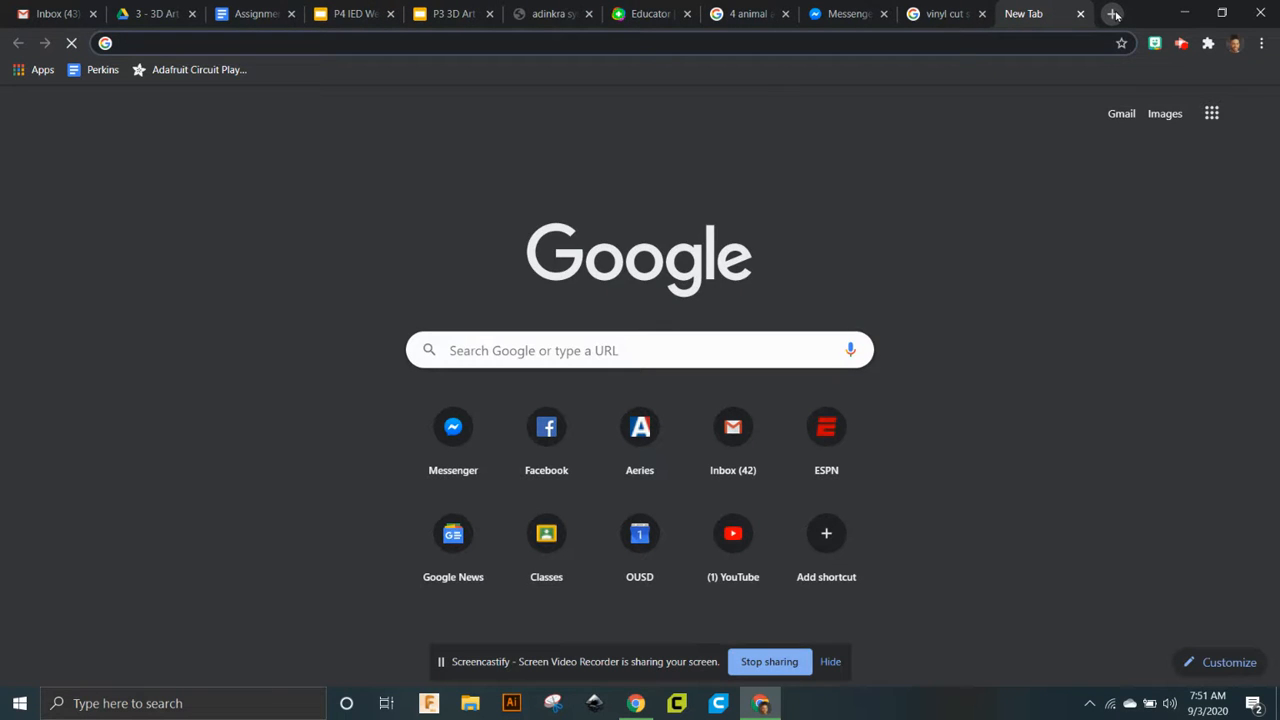
{"action": "type", "text": "gra"}
{"action": "key", "text": "Return"}
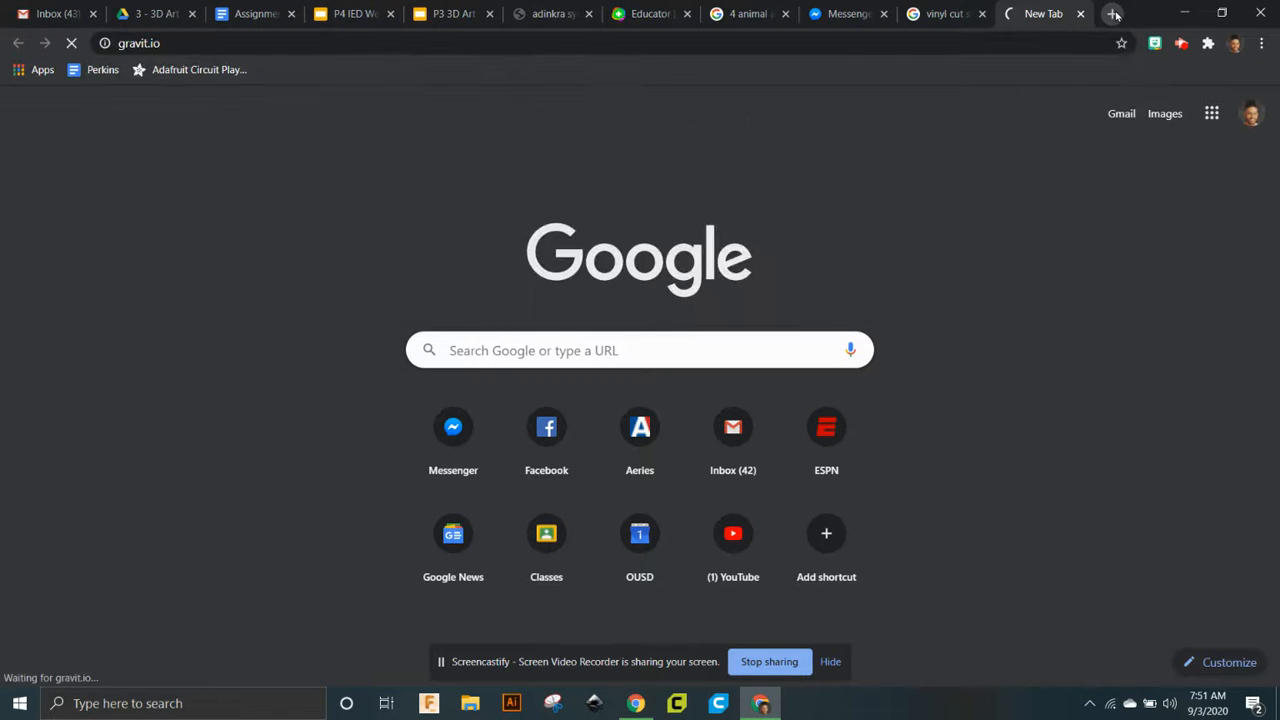
Step: Save the dragon logo picture from the image search results to the Downloads folder as dragonTrace
{"action": "left_click", "coordinate": [938, 13]}
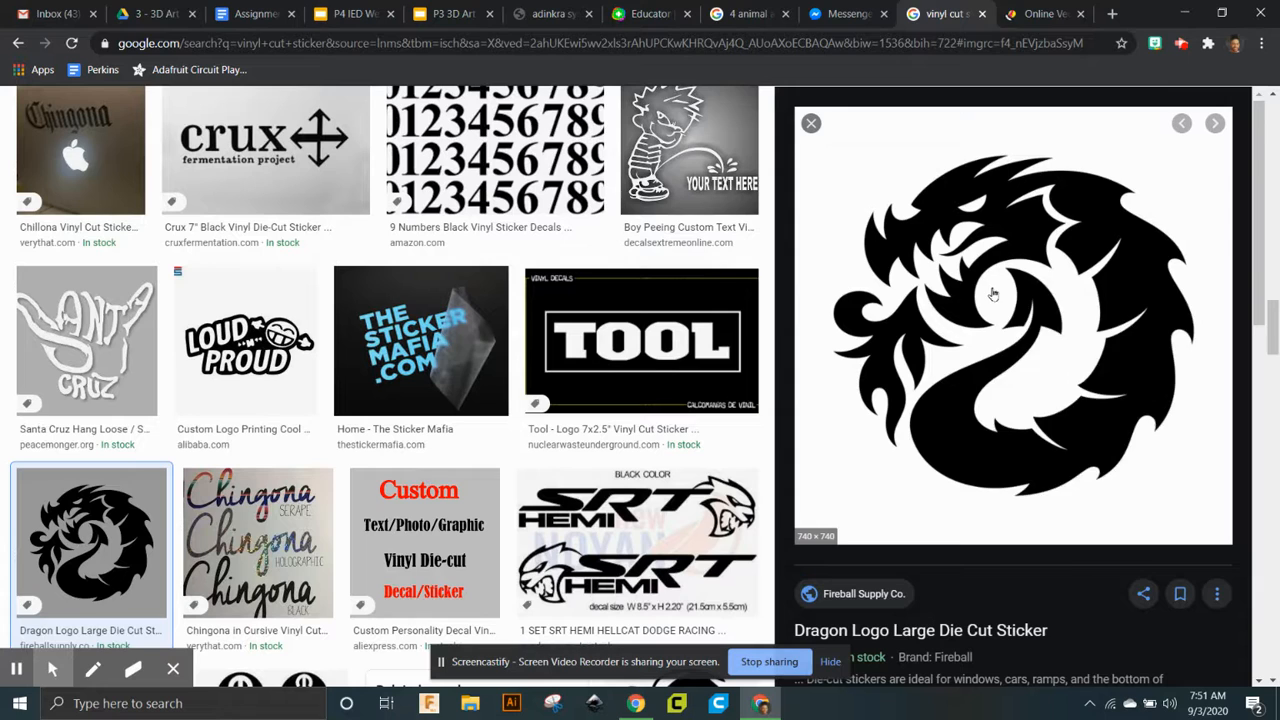
{"action": "right_click", "coordinate": [993, 294]}
{"action": "left_click", "coordinate": [1050, 440]}
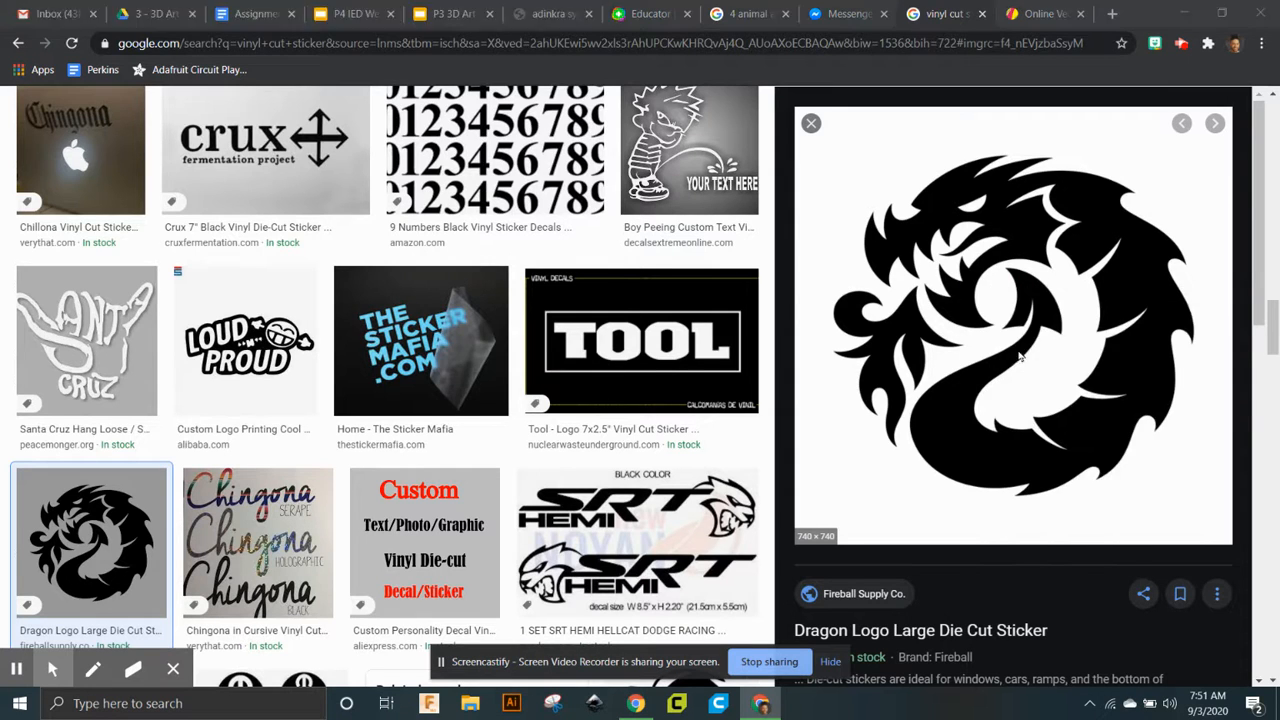
{"action": "type", "text": "dragonTrace"}
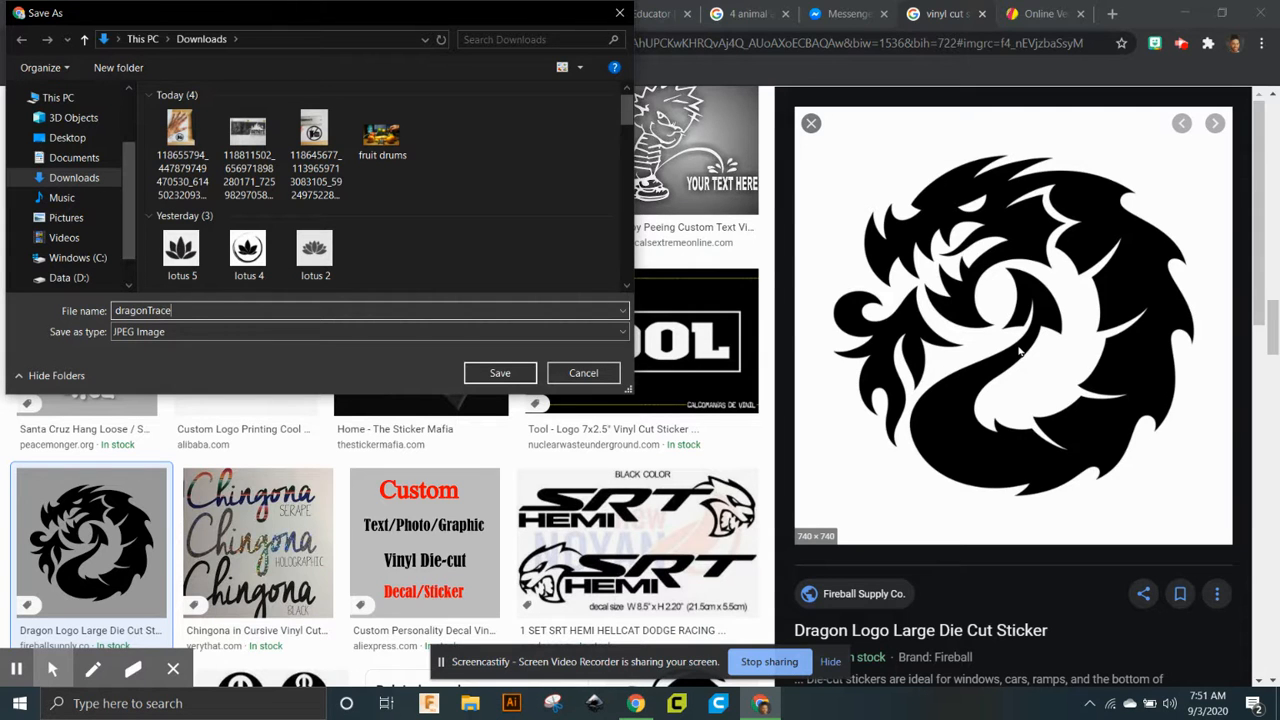
{"action": "key", "text": "Return"}
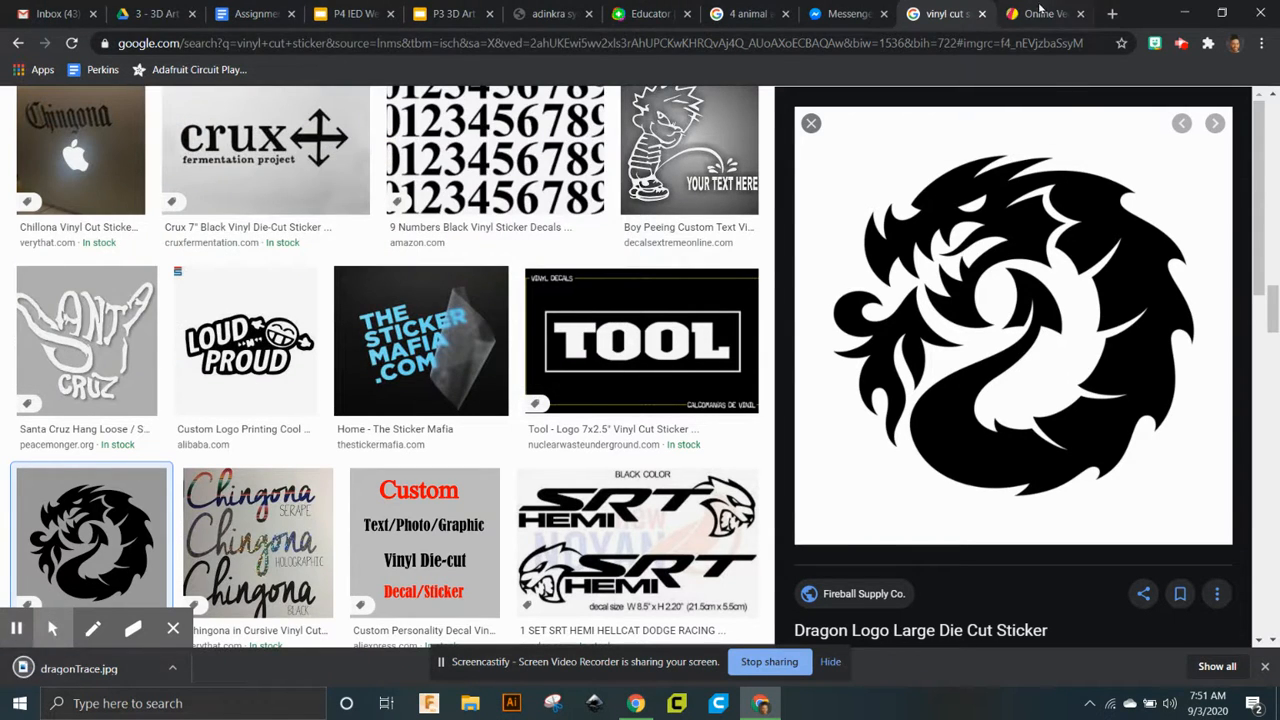
Step: Switch to the Gravit site, launch the Gravit Designer web app and dismiss the PRO subscription offer
{"action": "left_click", "coordinate": [1040, 12]}
{"action": "left_click", "coordinate": [581, 550]}
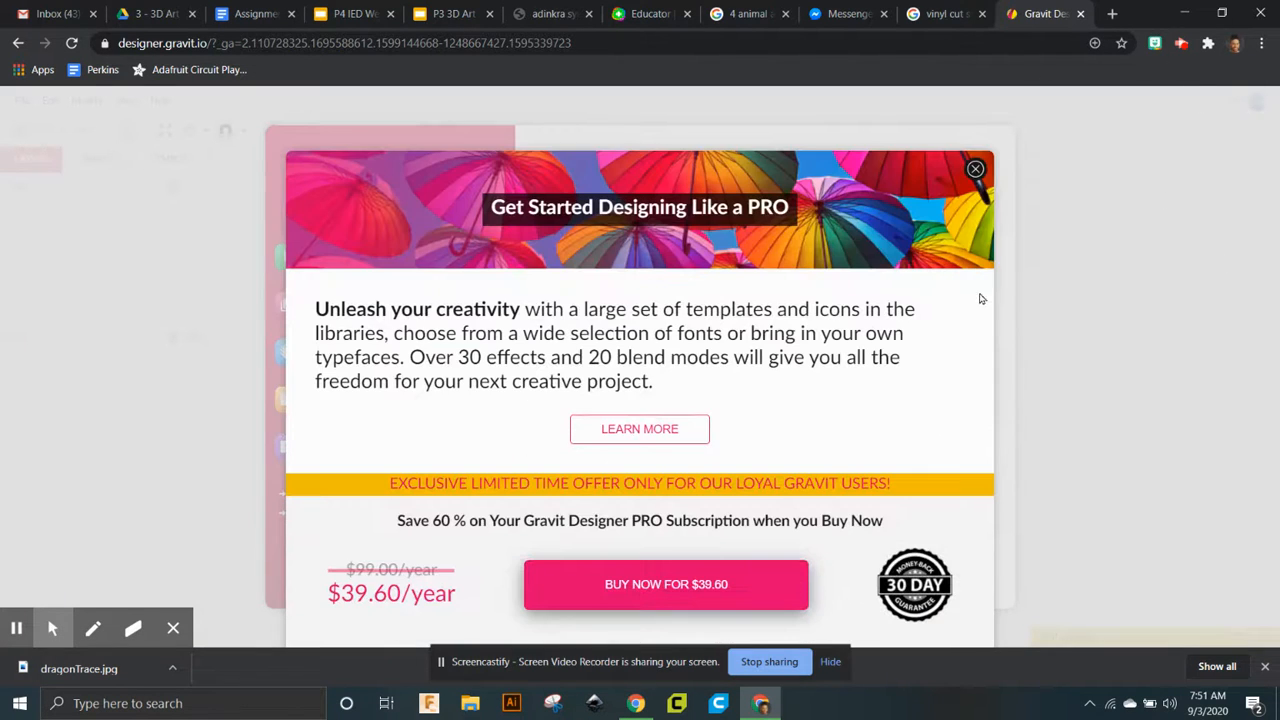
{"action": "left_click", "coordinate": [976, 169]}
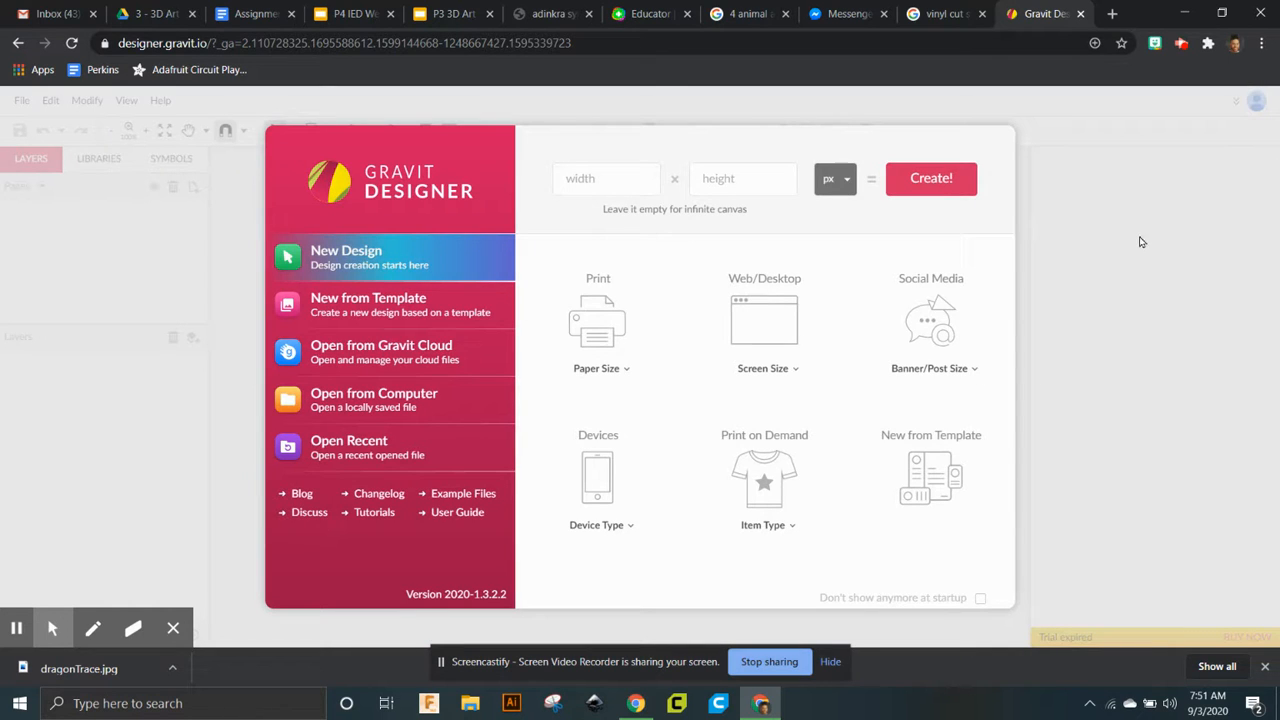
Step: Create a new blank design 4 by 4 inches in size
{"action": "left_click", "coordinate": [593, 180]}
{"action": "double_click", "coordinate": [584, 178]}
{"action": "left_click", "coordinate": [912, 180]}
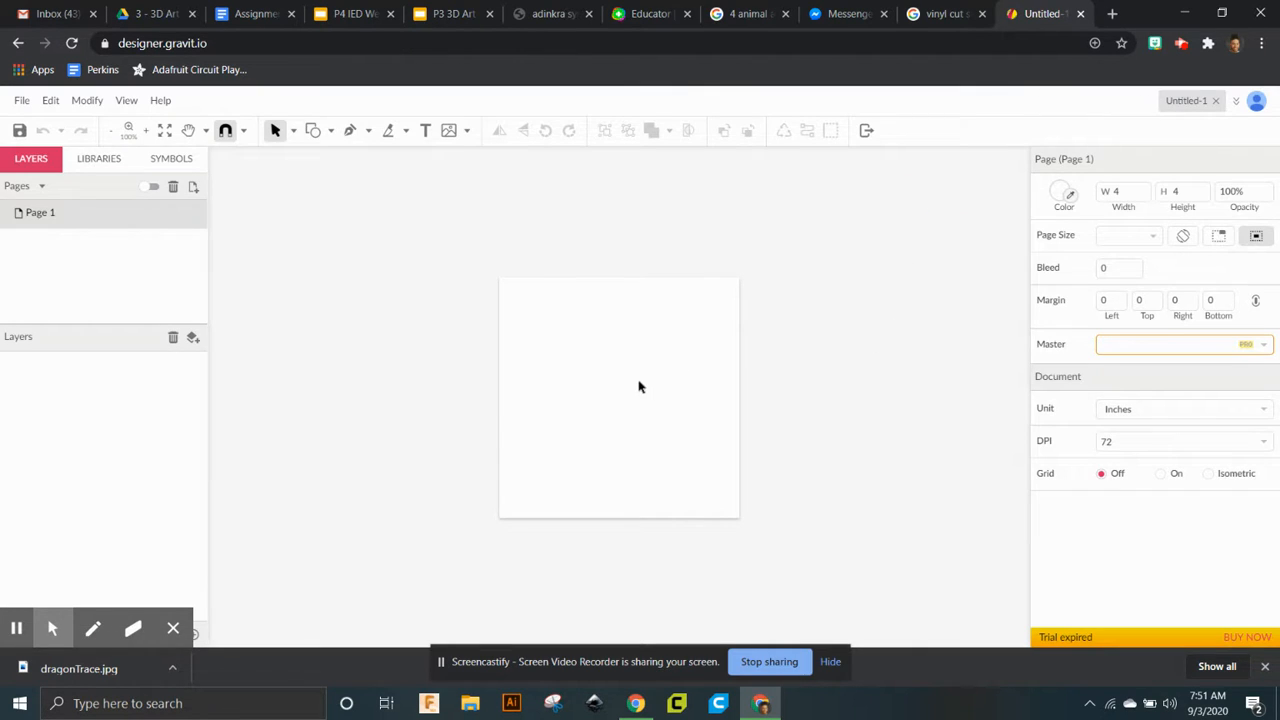
Step: Import the dragonTrace image from the Downloads folder onto the page
{"action": "key", "text": "ctrl+plus"}
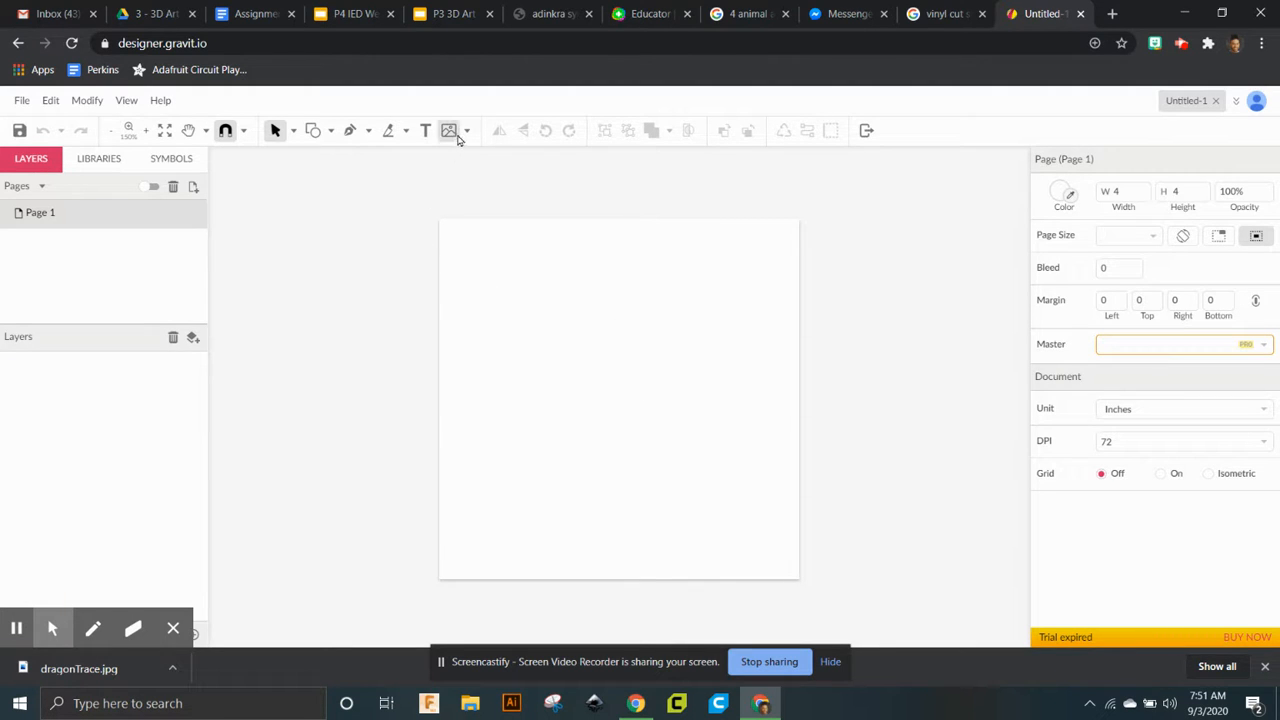
{"action": "left_click", "coordinate": [466, 132]}
{"action": "left_click", "coordinate": [484, 156]}
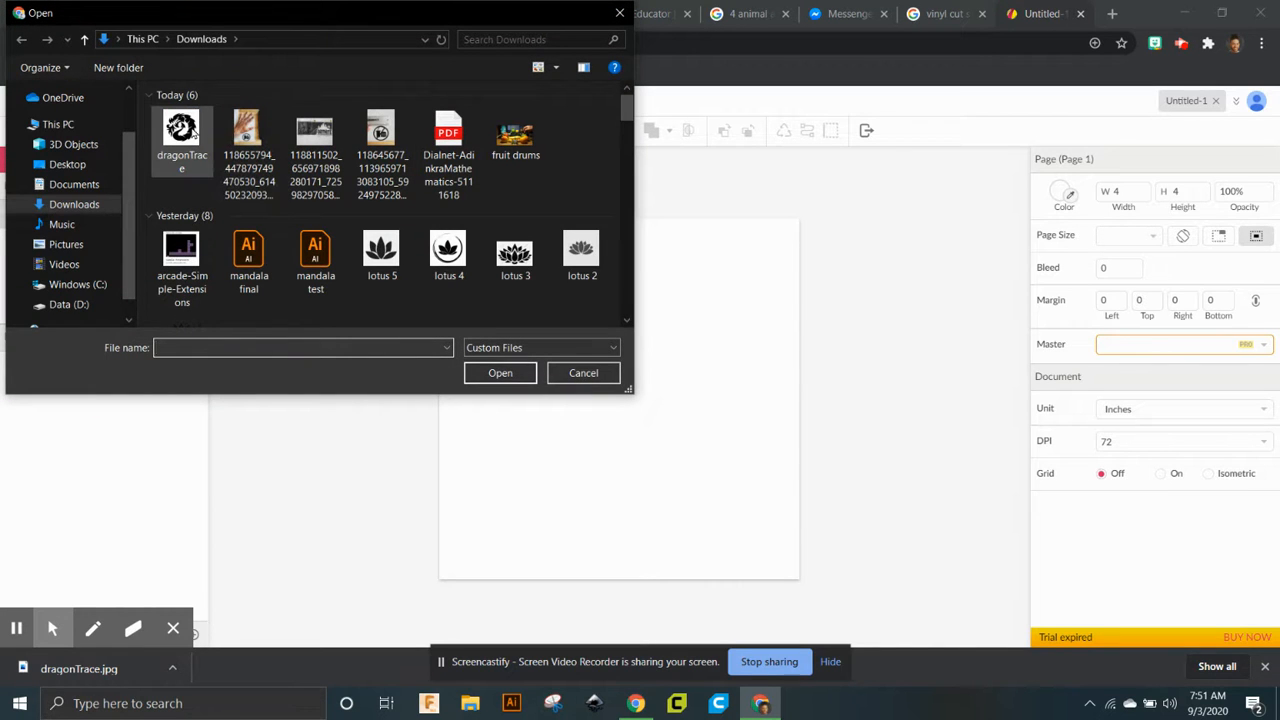
{"action": "double_click", "coordinate": [181, 130]}
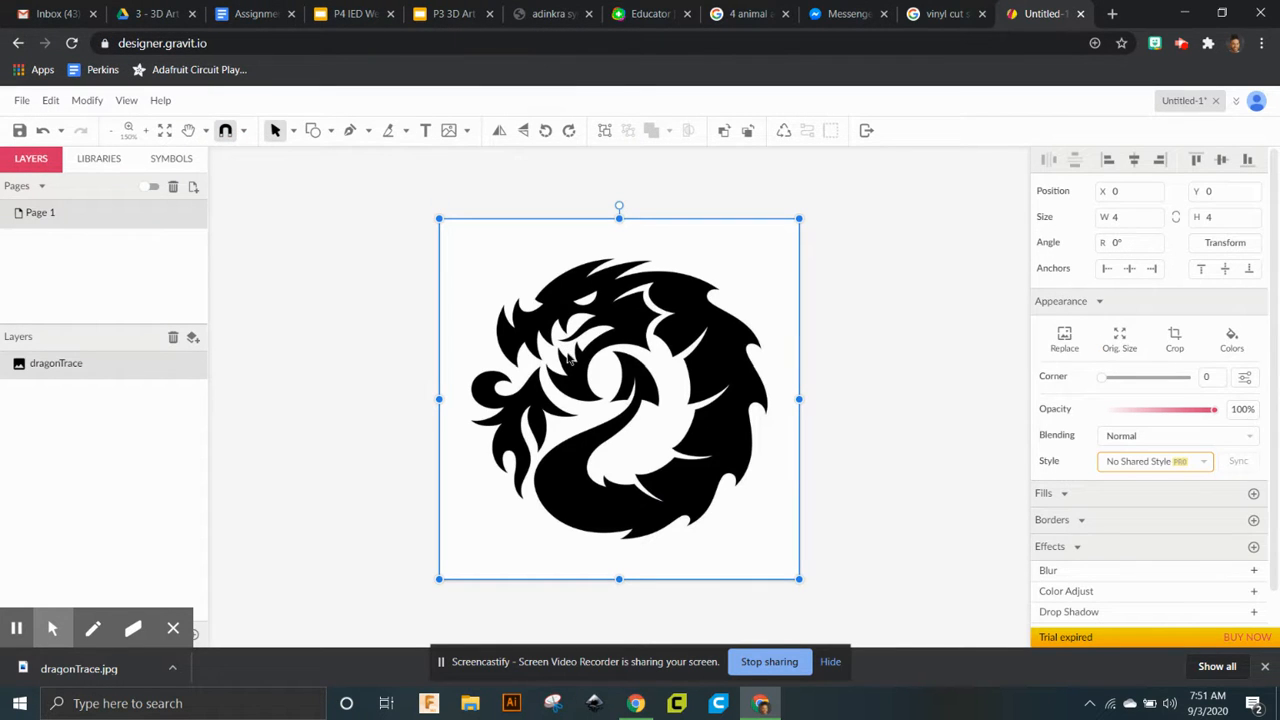
Step: Move the dragon image off the right side of the page and deselect it
{"action": "left_click_drag", "start_coordinate": [497, 325], "coordinate": [866, 371]}
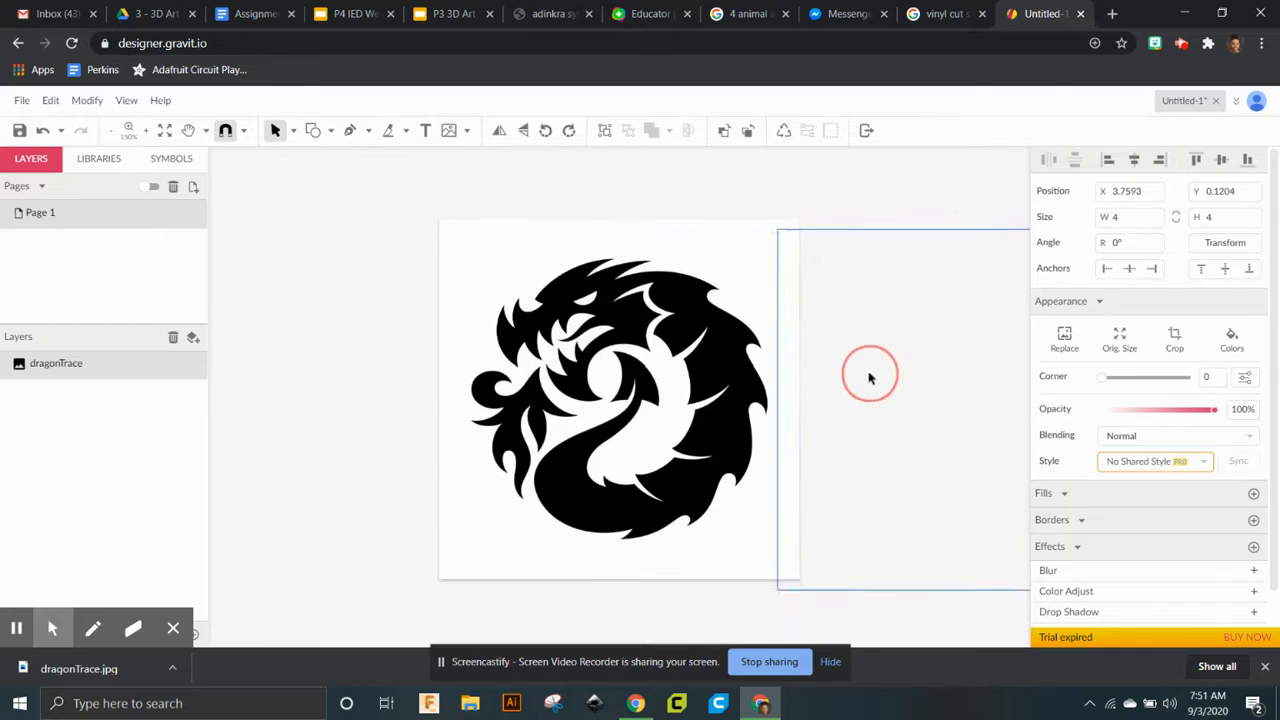
{"action": "left_click", "coordinate": [488, 348]}
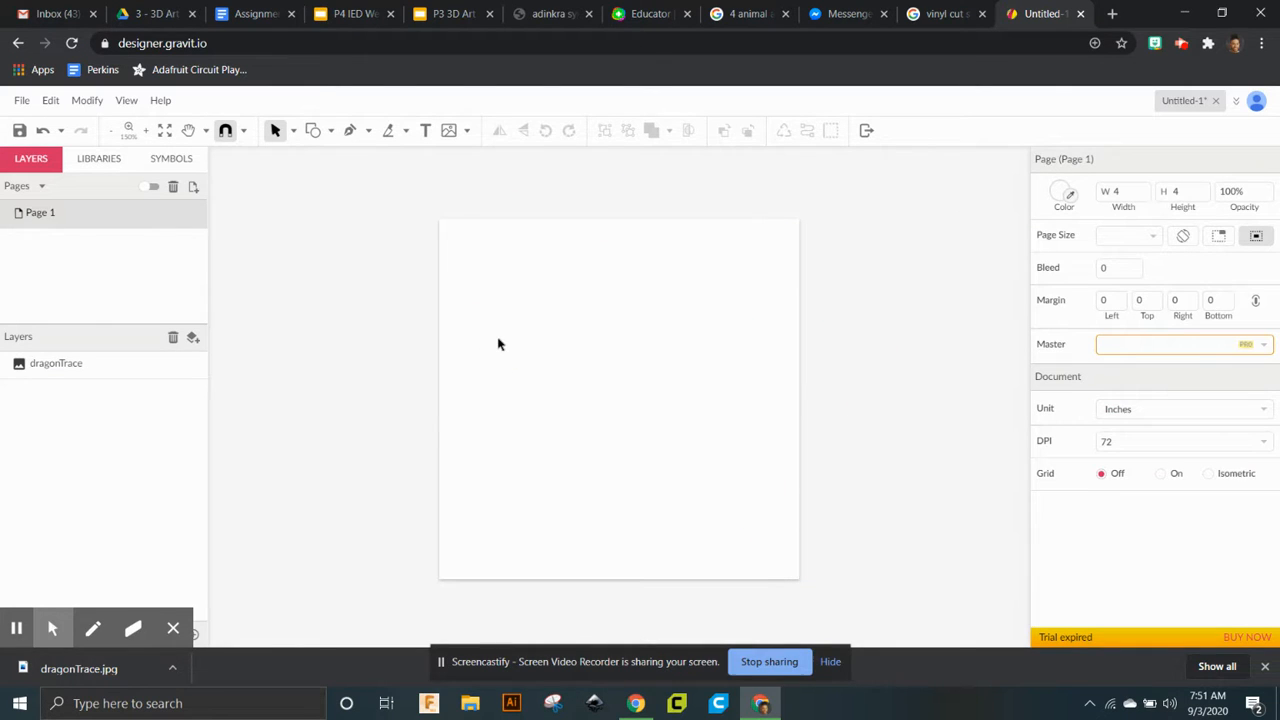
Step: Draw two connected straight Pen segments on the blank page, about 1.6 in across and about 1.8 in down
{"action": "key", "text": "p"}
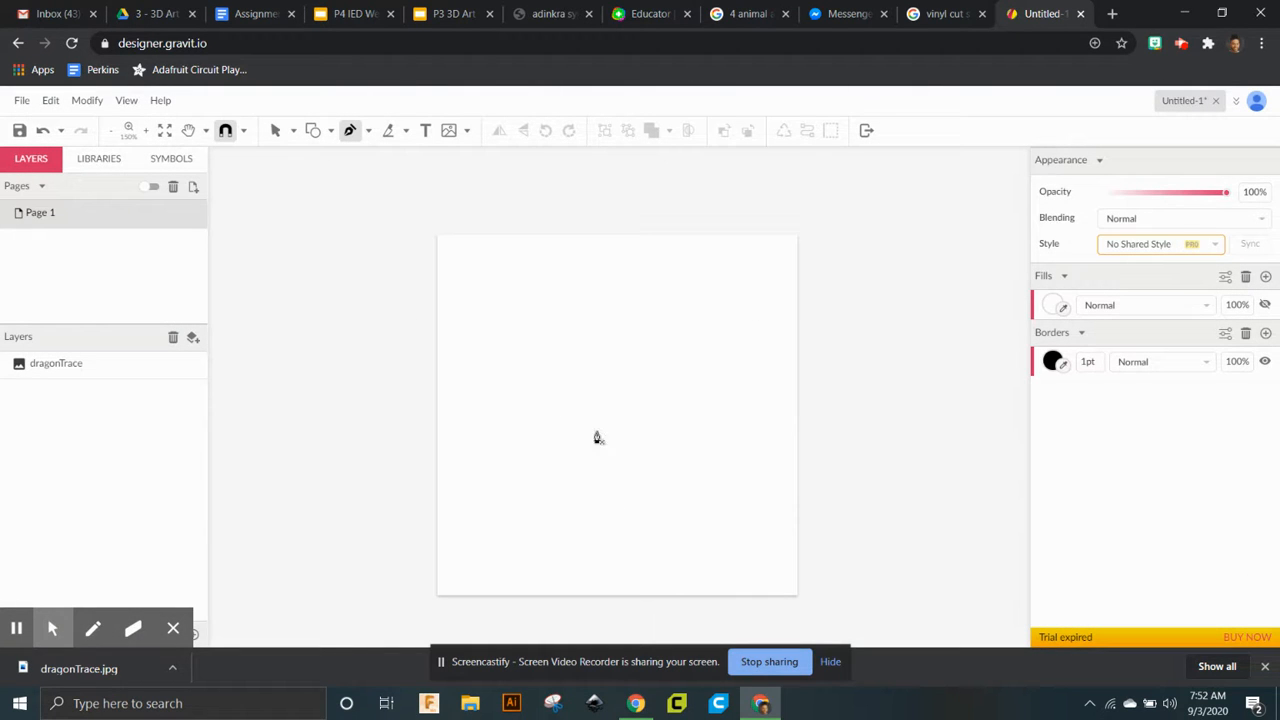
{"action": "left_click", "coordinate": [522, 355]}
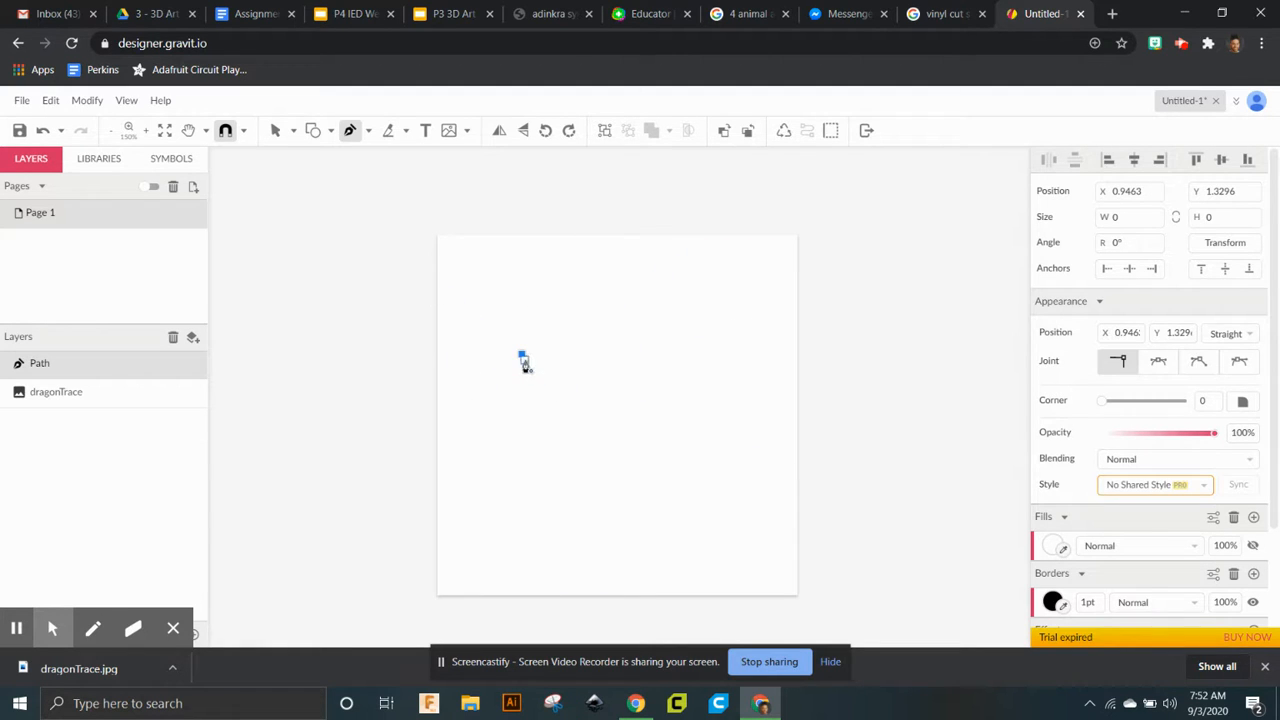
{"action": "left_click", "coordinate": [668, 357]}
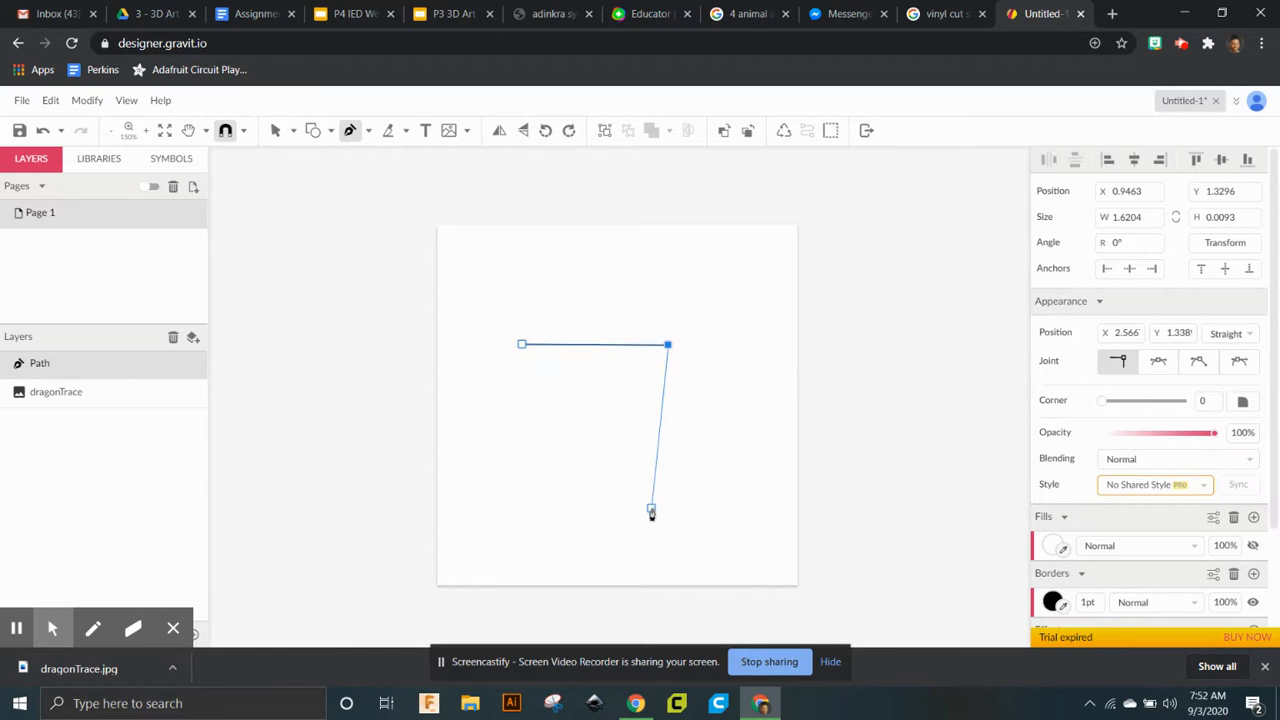
{"action": "left_click", "coordinate": [659, 504]}
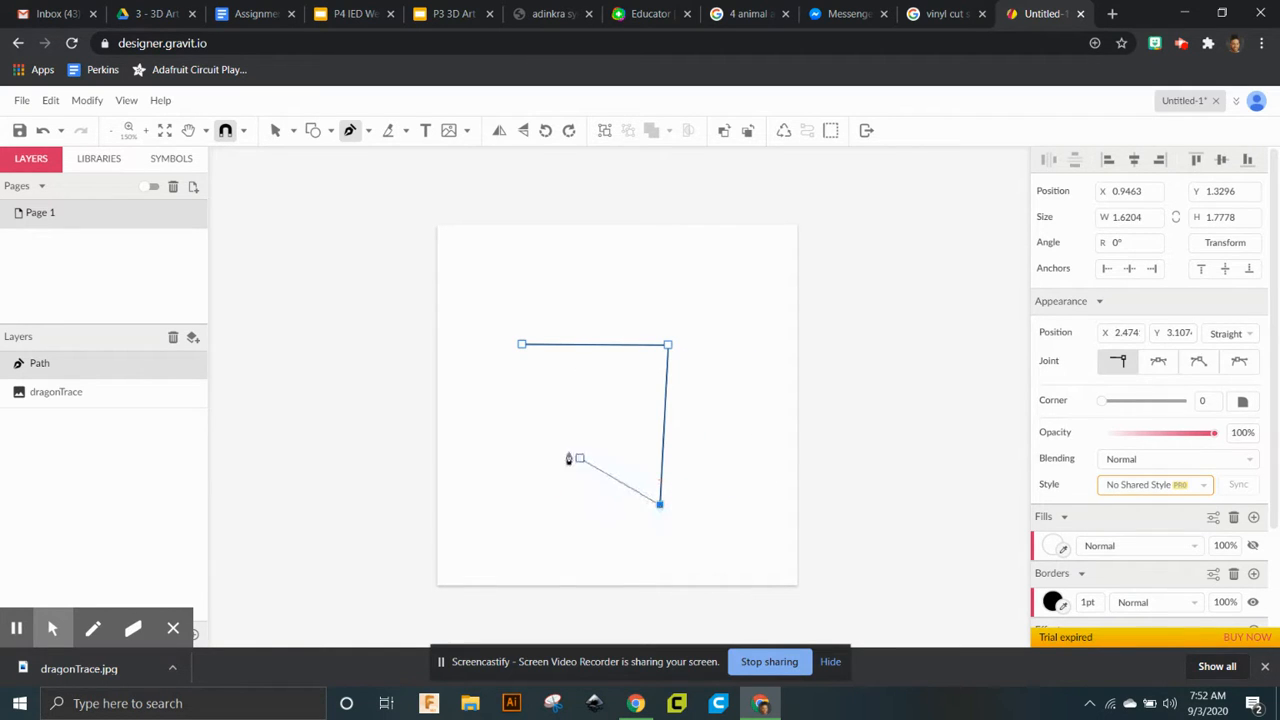
Step: Continue the path from its lower corner with two curved segments ending beyond the page's left edge, and finish it
{"action": "key", "text": "Escape"}
{"action": "left_click", "coordinate": [661, 504]}
{"action": "left_click", "coordinate": [514, 426]}
{"action": "left_click_drag", "start_coordinate": [514, 426], "coordinate": [534, 310]}
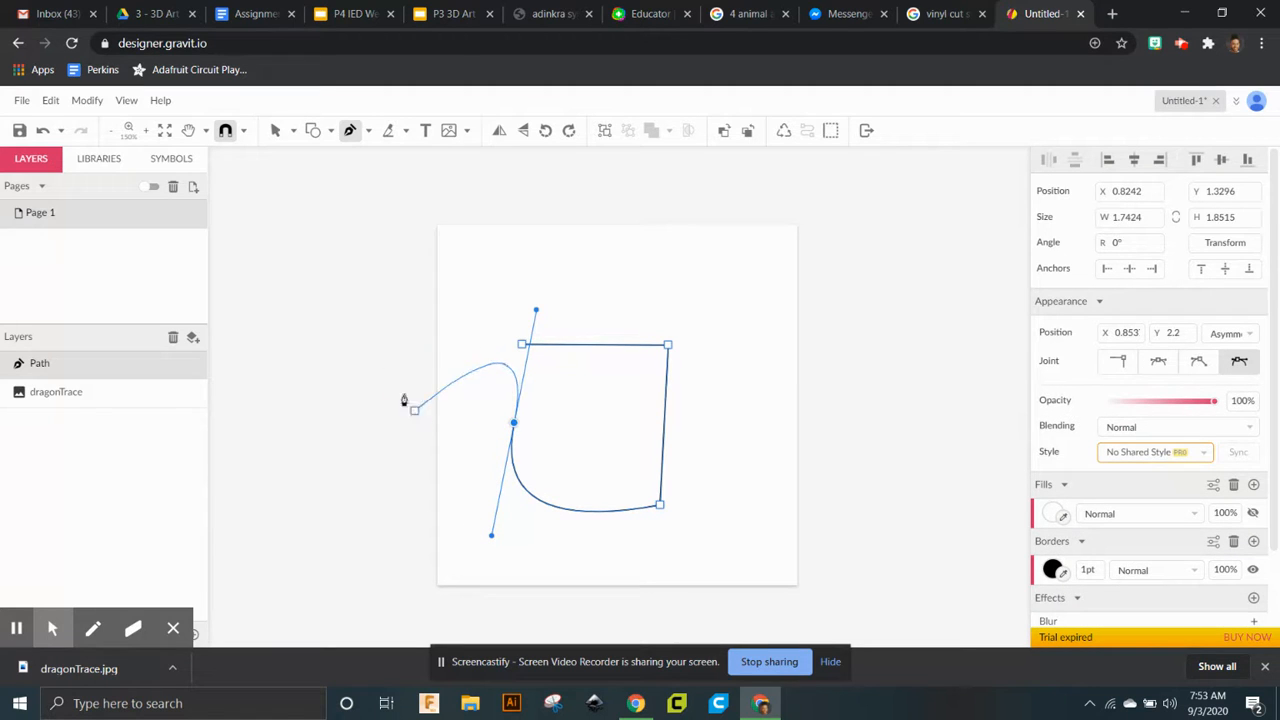
{"action": "left_click", "coordinate": [348, 376]}
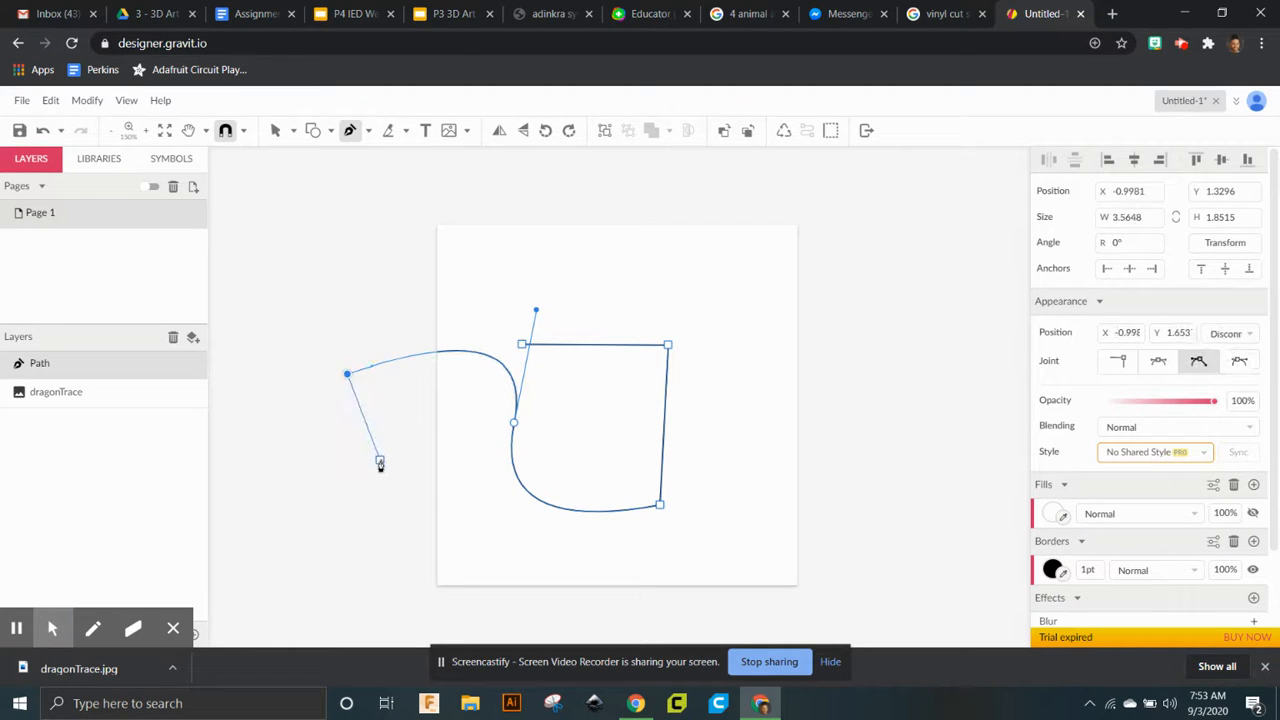
{"action": "key", "text": "Escape"}
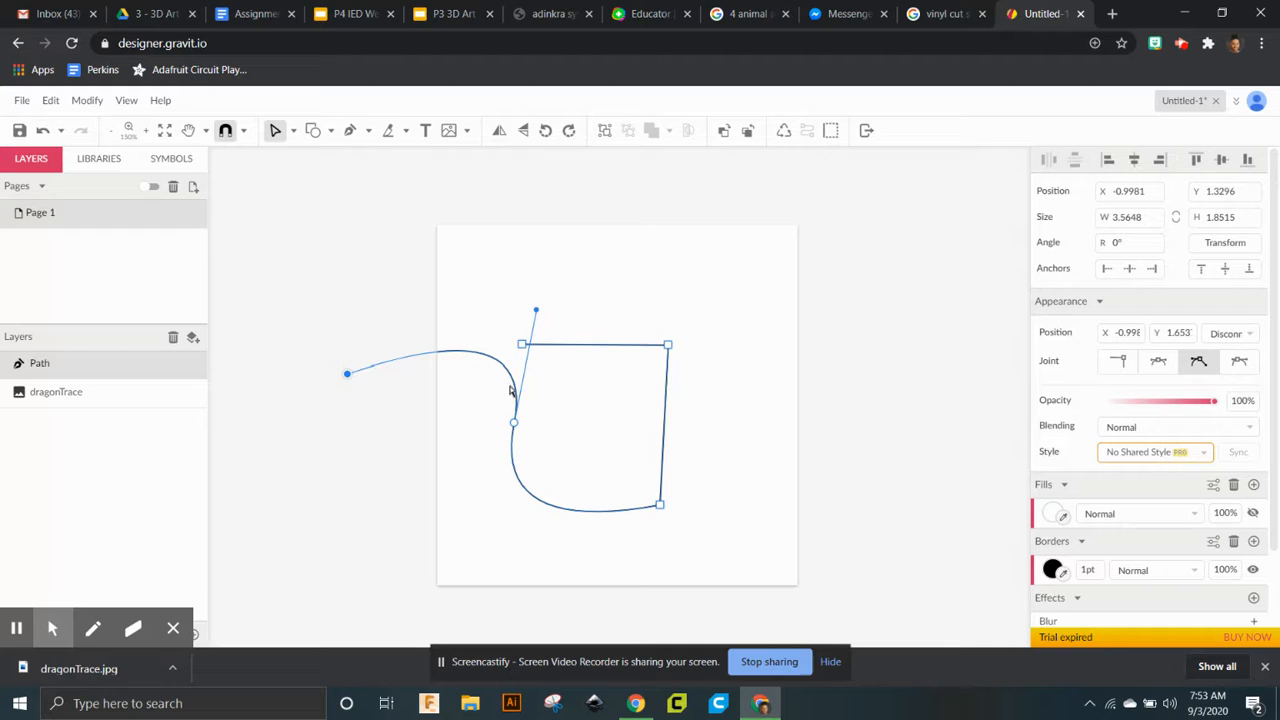
Step: Reshape the curves by tilting the direction handle of the path's smooth middle anchor, and deselect the path
{"action": "left_click", "coordinate": [552, 298]}
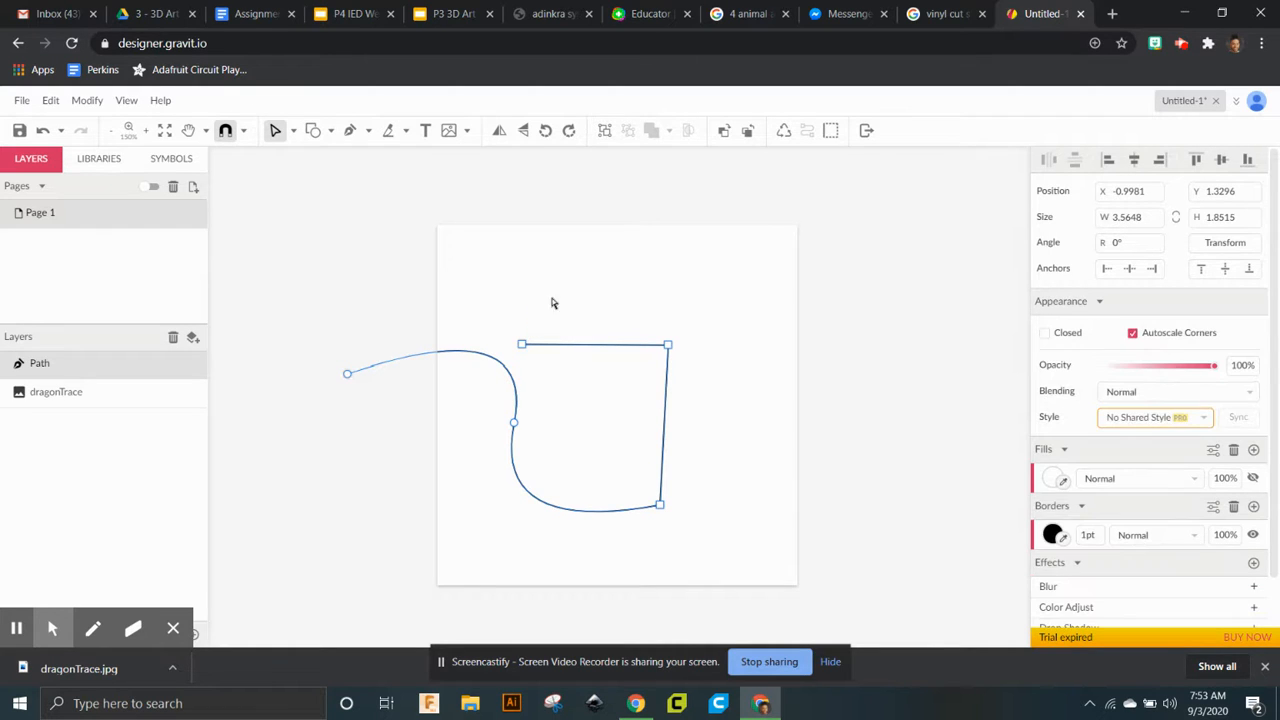
{"action": "left_click", "coordinate": [514, 423]}
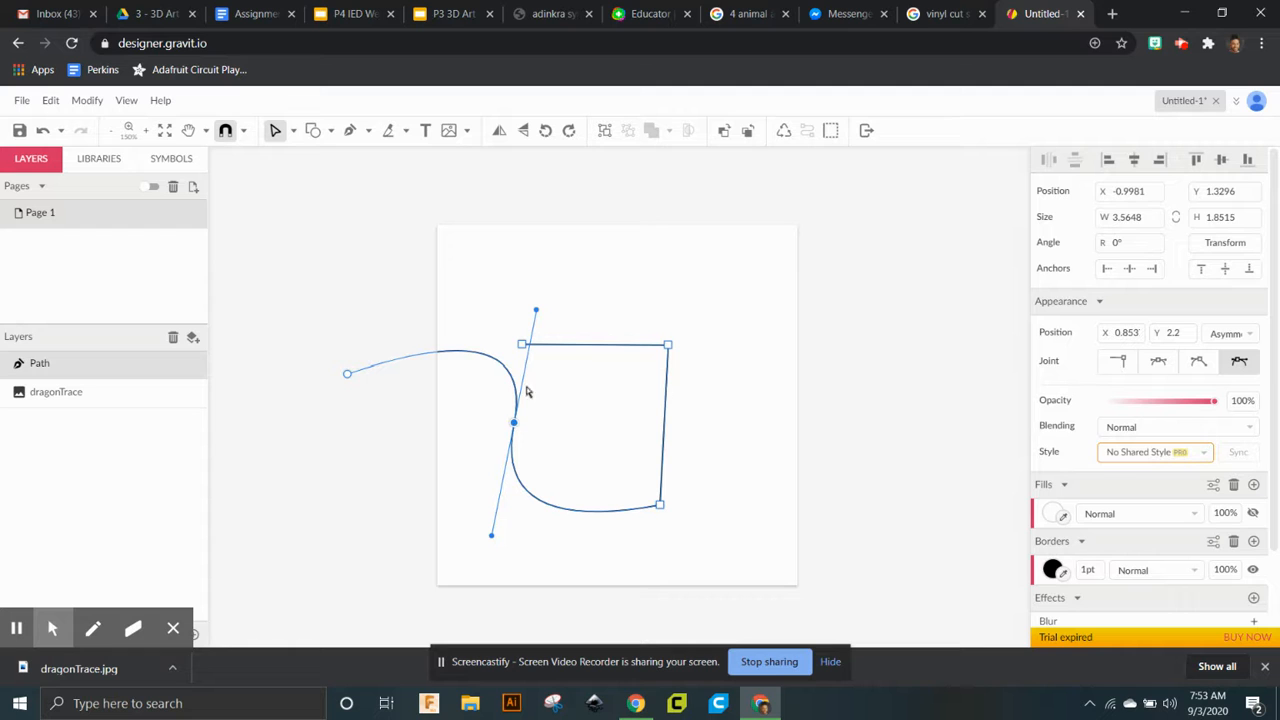
{"action": "left_click_drag", "start_coordinate": [537, 311], "coordinate": [592, 369]}
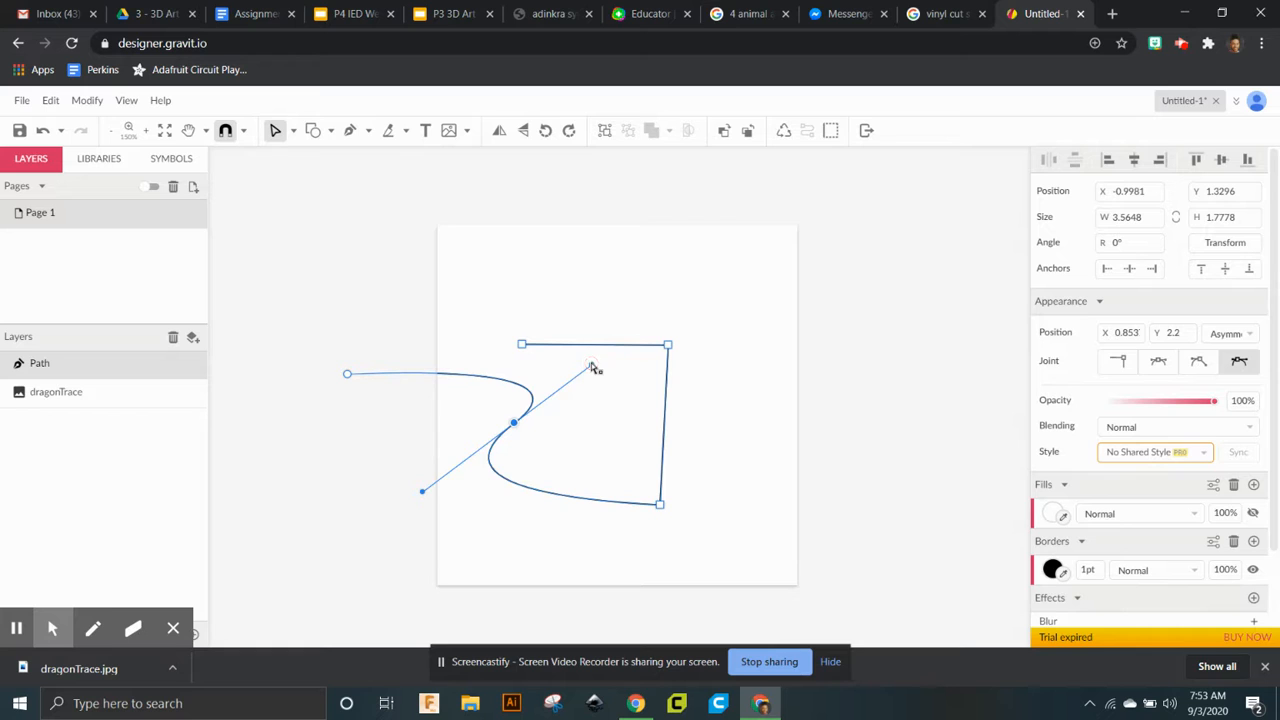
{"action": "left_click", "coordinate": [574, 260]}
Step: Undo the segments of the open practice path with the Pen tool active
{"action": "key", "text": "p"}
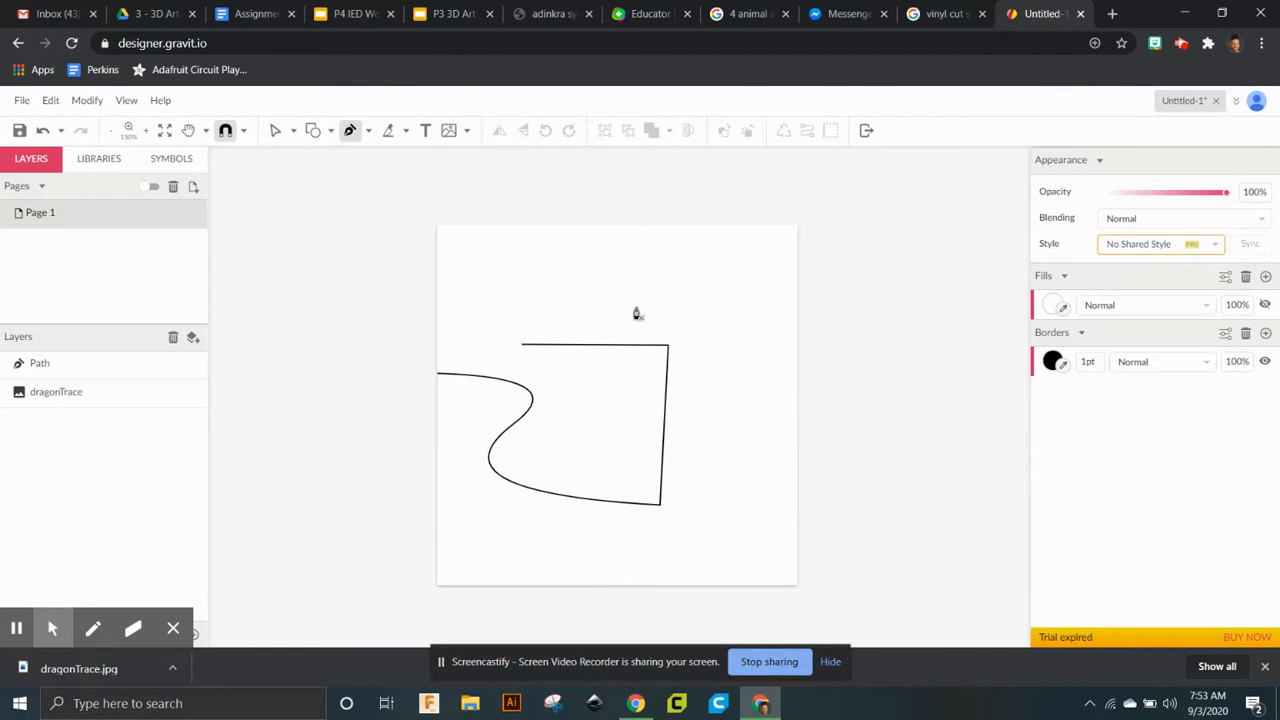
{"action": "key", "text": "ctrl+z"}
{"action": "key", "text": "ctrl+z"}
{"action": "key", "text": "ctrl+z"}
{"action": "key", "text": "ctrl+z"}
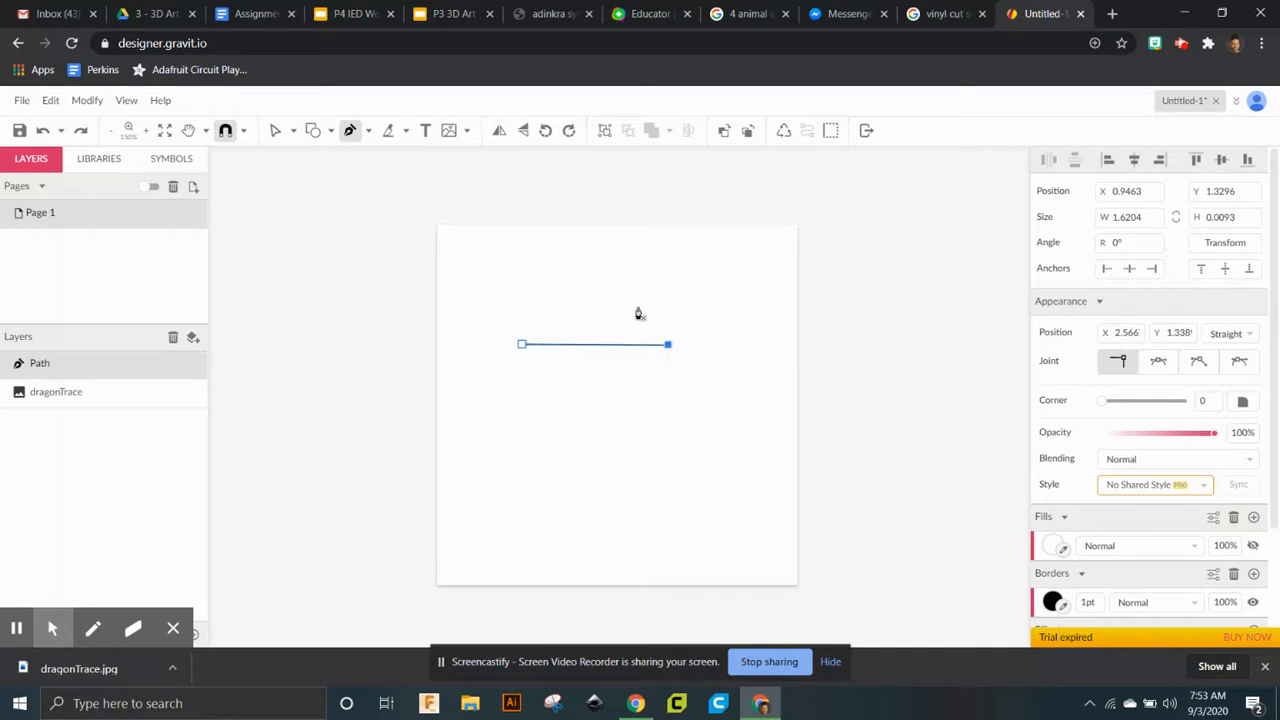
Step: Draw a closed Pen shape about 2.4 by 1.9 in with a curved right side, retracting the smooth anchor's handle before the straight segments
{"action": "left_click", "coordinate": [528, 338]}
{"action": "left_click", "coordinate": [700, 350]}
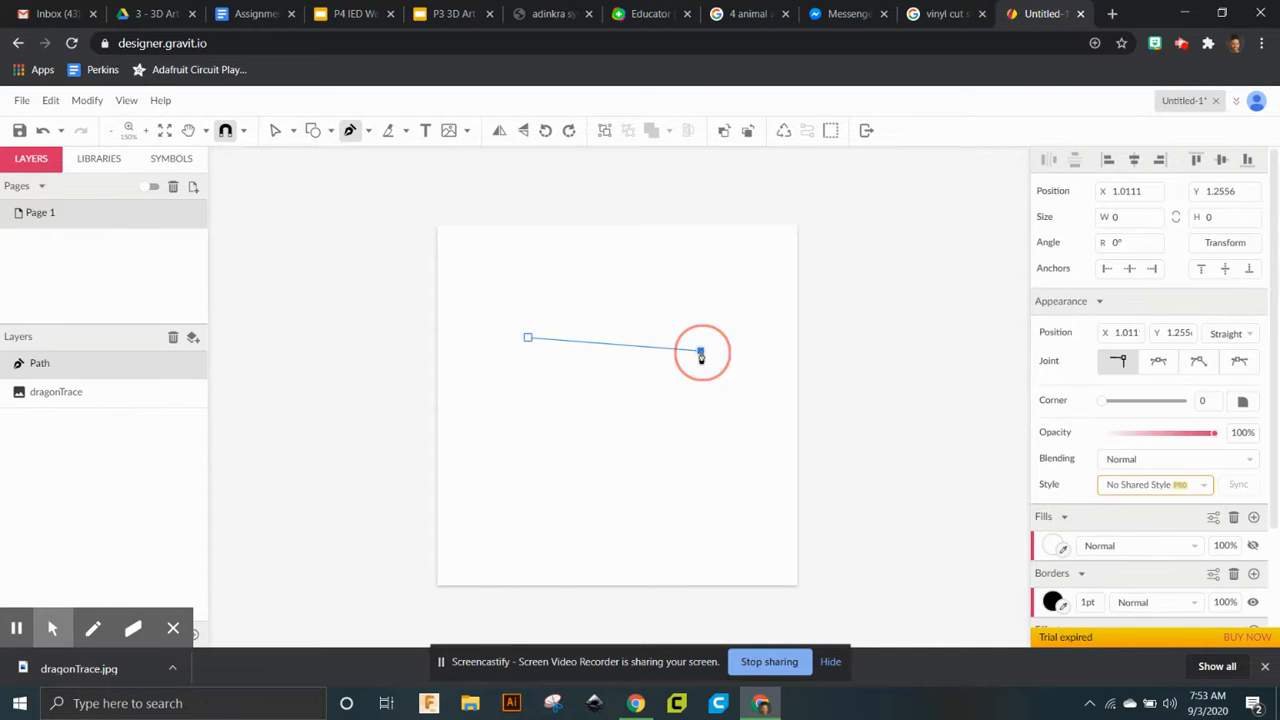
{"action": "mouse_move", "coordinate": [648, 500]}
{"action": "left_mouse_down"}
{"action": "mouse_move", "coordinate": [541, 458]}
{"action": "mouse_move", "coordinate": [529, 429]}
{"action": "mouse_move", "coordinate": [491, 523]}
{"action": "mouse_move", "coordinate": [530, 446]}
{"action": "mouse_move", "coordinate": [519, 449]}
{"action": "left_mouse_up"}
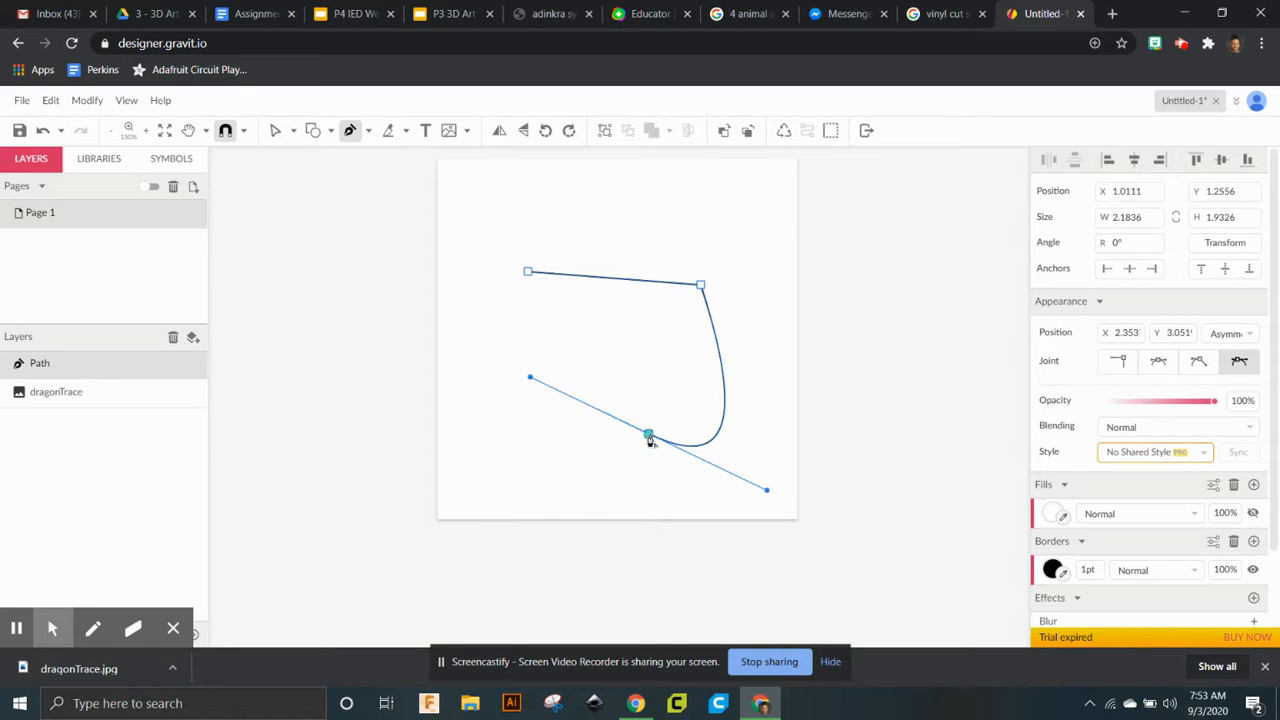
{"action": "left_click", "coordinate": [649, 440]}
{"action": "left_click", "coordinate": [509, 377]}
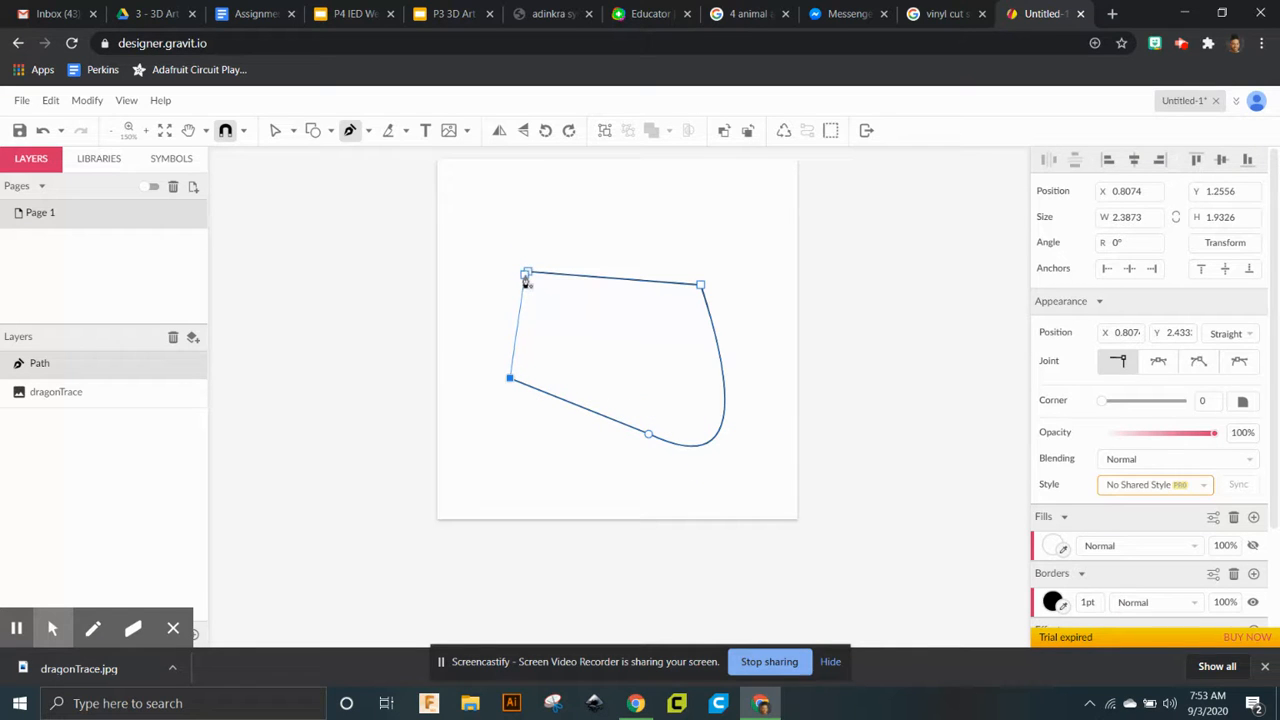
{"action": "left_click", "coordinate": [527, 271]}
Step: Undo the closed practice shape and the image move to put the dragon back on the page
{"action": "key", "text": "ctrl+z"}
{"action": "key", "text": "ctrl+z"}
{"action": "key", "text": "ctrl+z"}
{"action": "key", "text": "ctrl+z"}
{"action": "key", "text": "ctrl+z"}
{"action": "key", "text": "ctrl+z"}
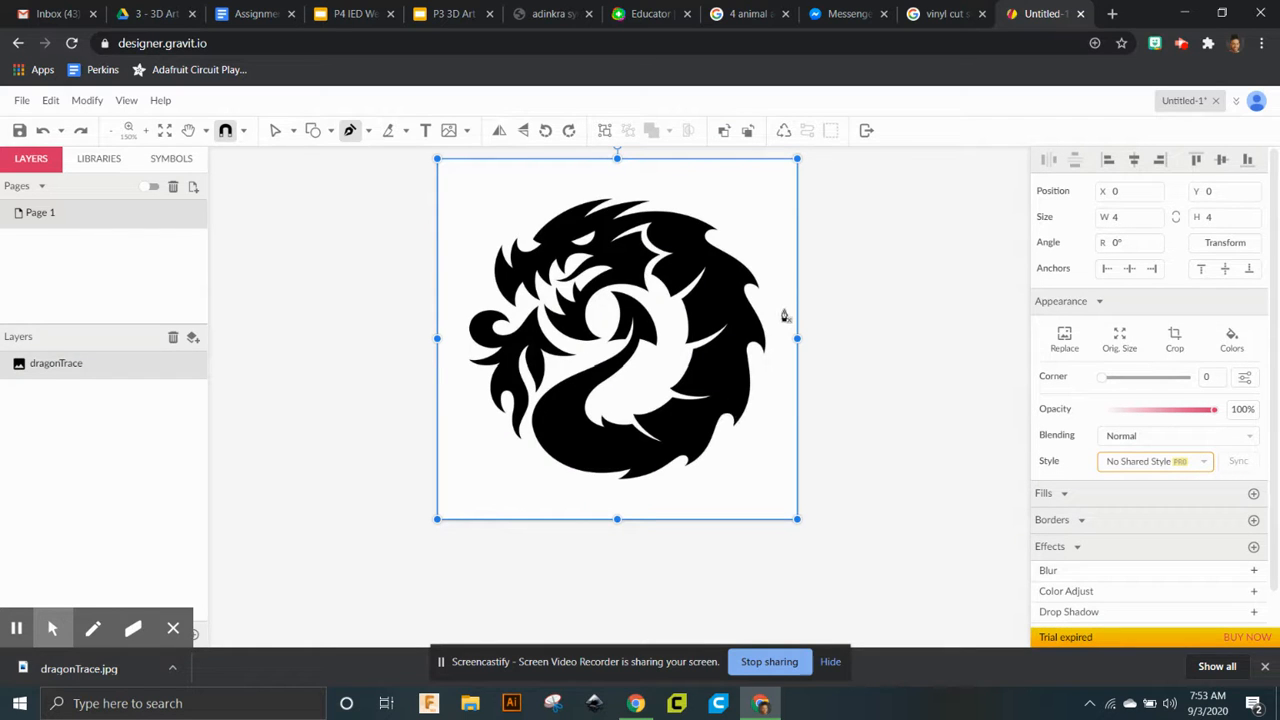
{"action": "key", "text": "ctrl+t"}
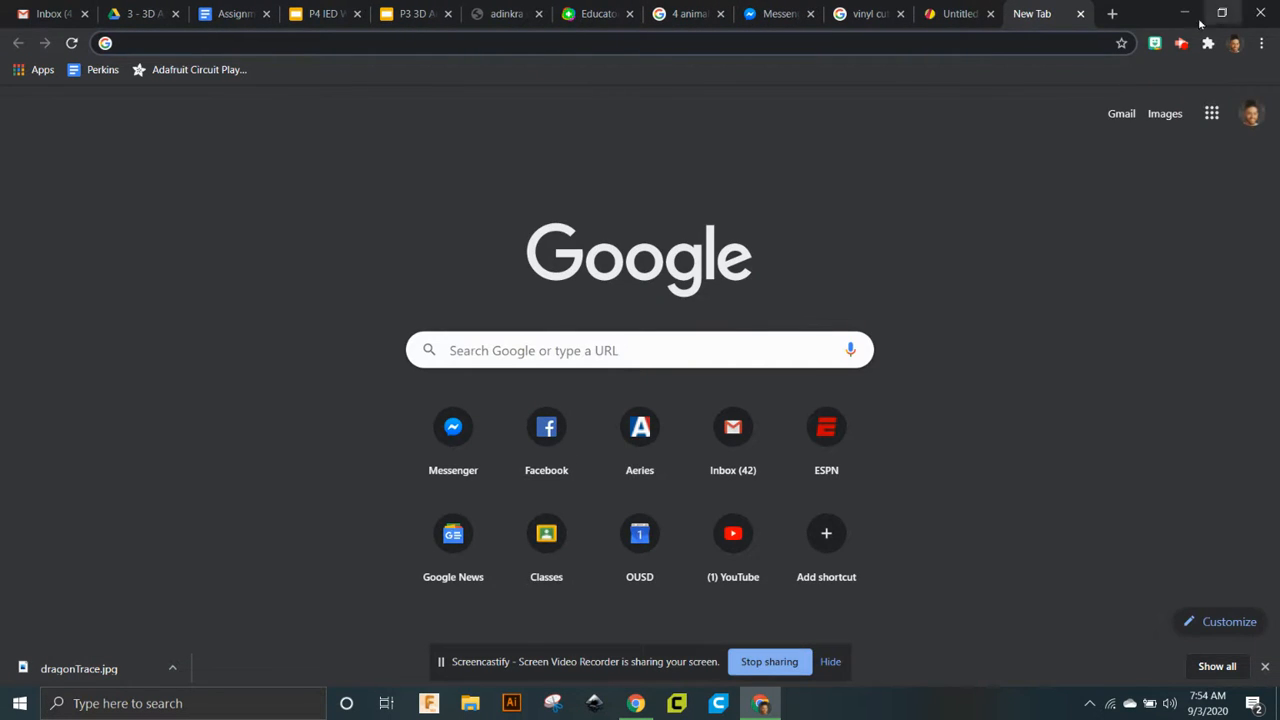
{"action": "left_click", "coordinate": [1080, 14]}
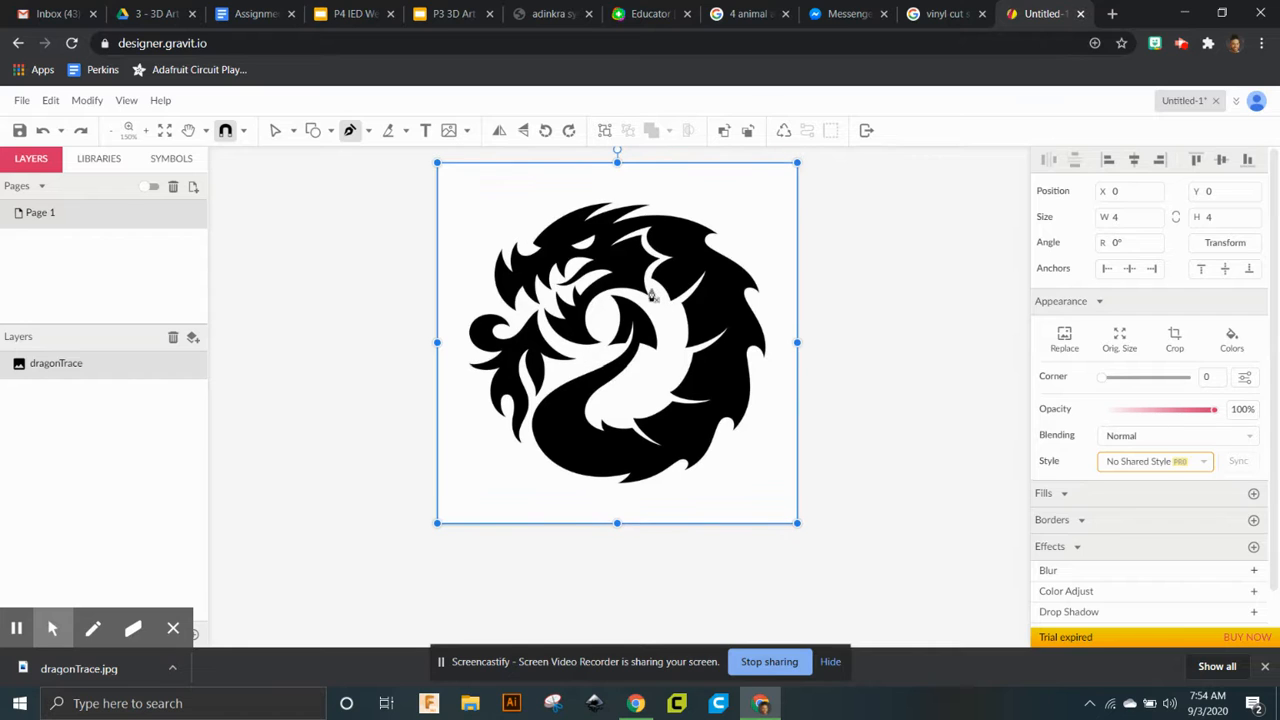
Step: Draw a three-point open practice path beside the page with the Pen tool, setting its border color to green
{"action": "left_click", "coordinate": [827, 270]}
{"action": "left_click", "coordinate": [861, 397]}
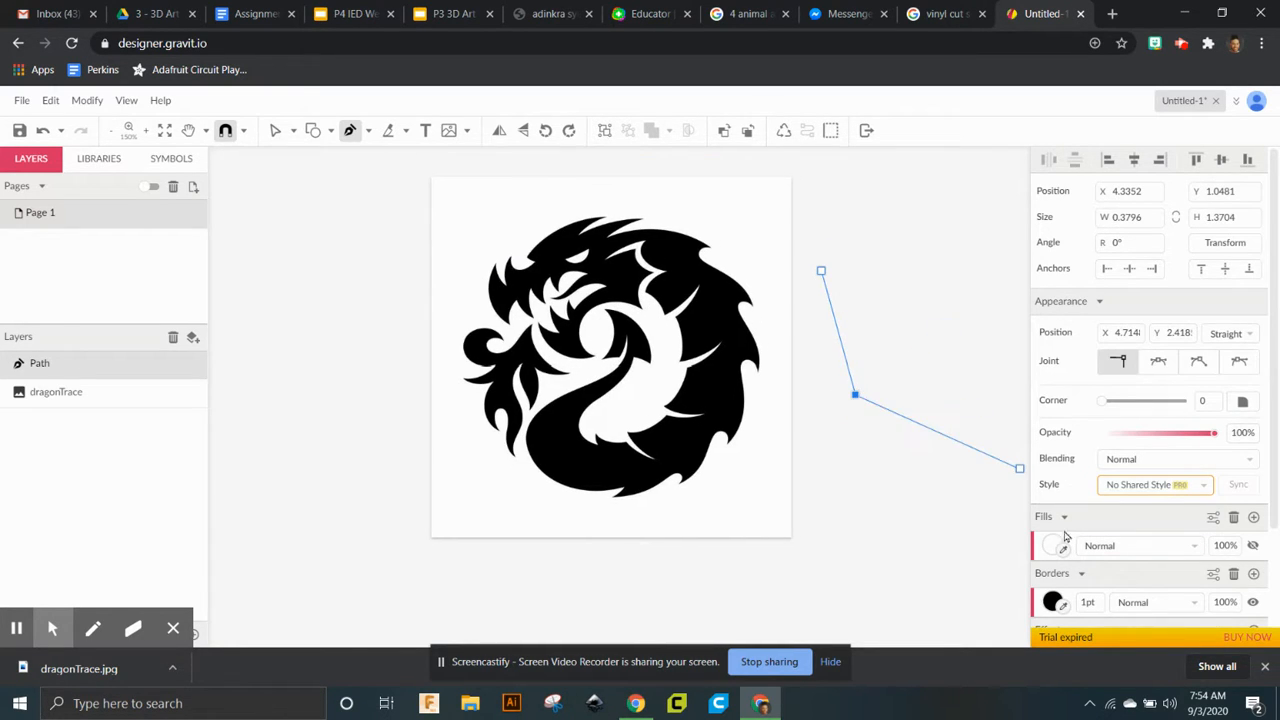
{"action": "left_click", "coordinate": [1052, 601]}
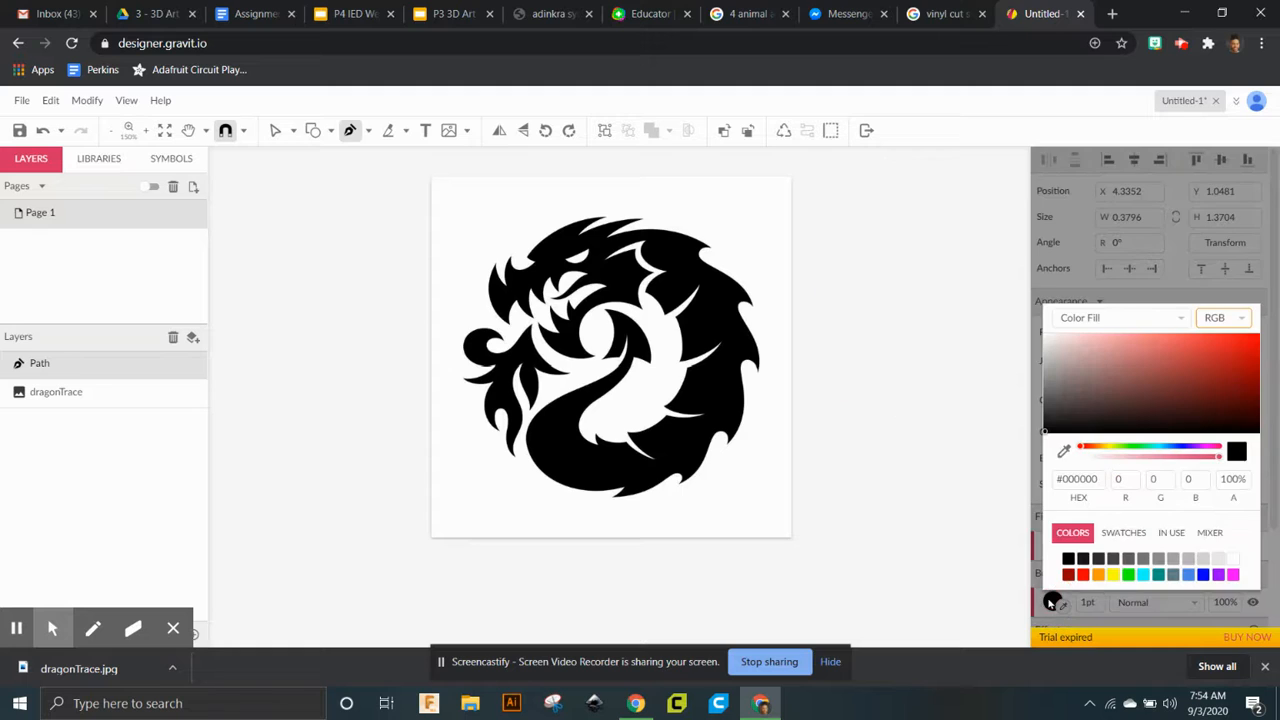
{"action": "left_click", "coordinate": [1128, 574]}
{"action": "left_click", "coordinate": [851, 394]}
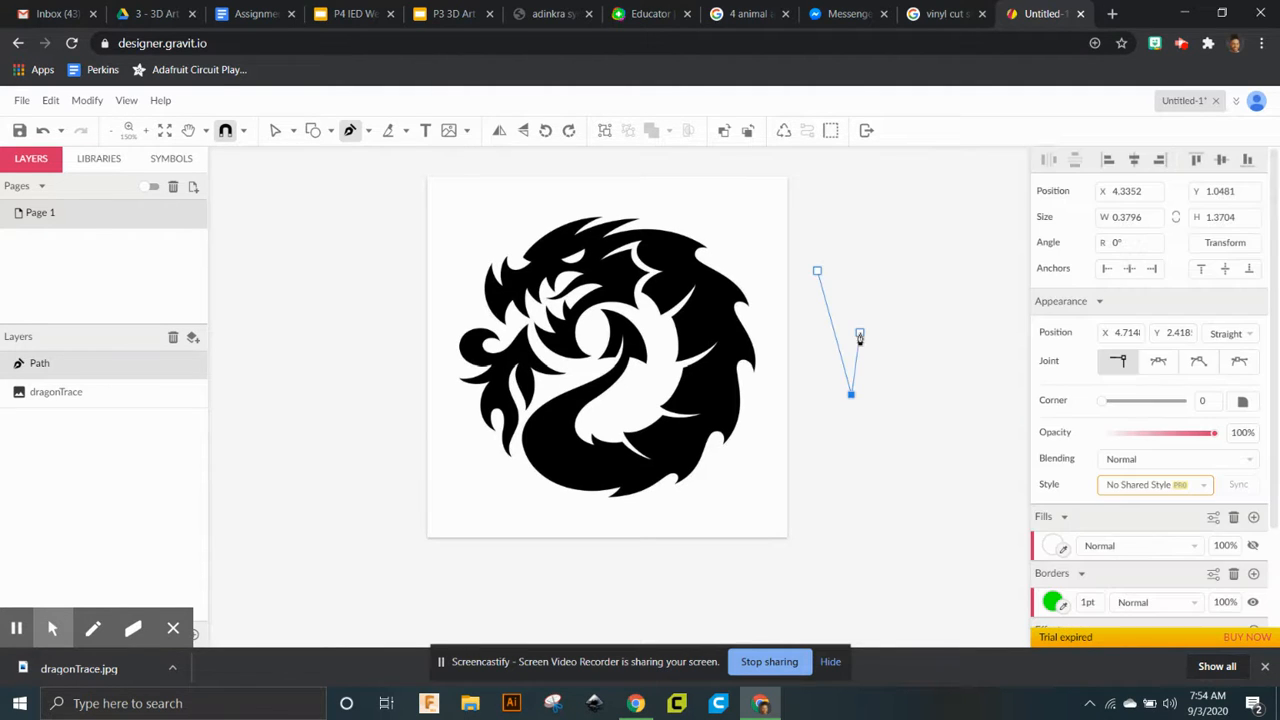
{"action": "left_click", "coordinate": [838, 478]}
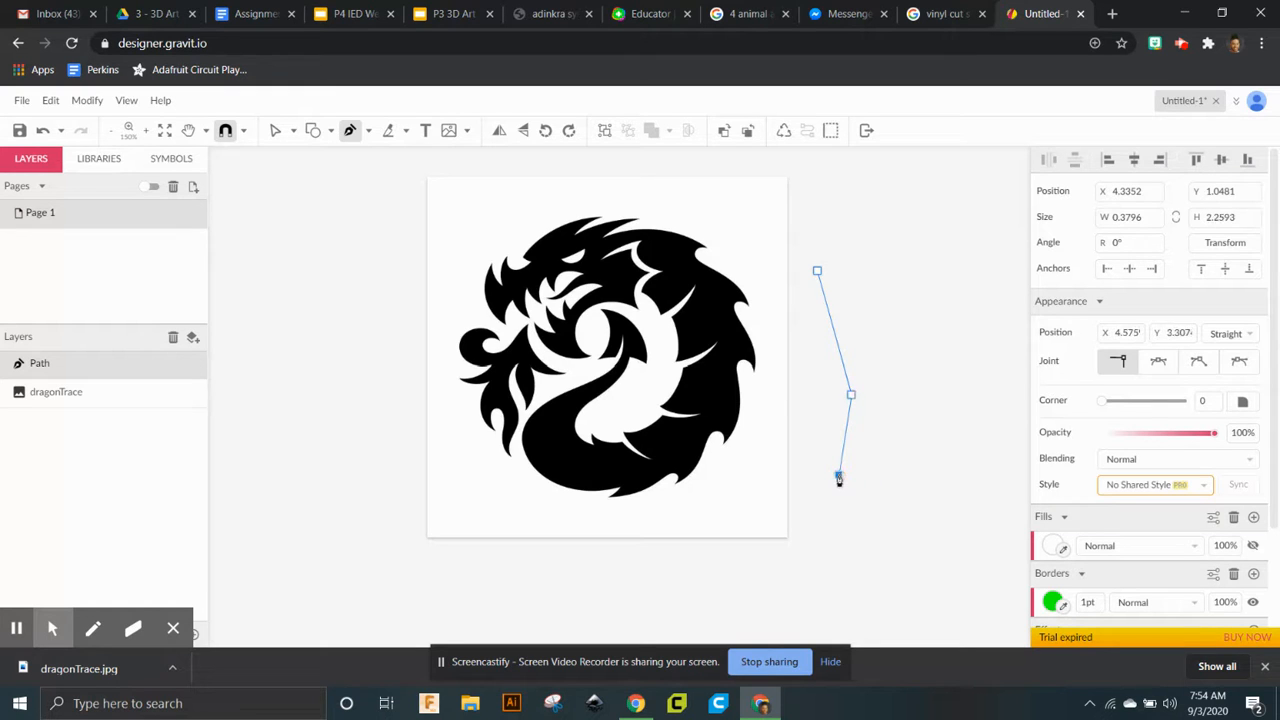
Step: Finish the green practice path beside the page and delete it
{"action": "key", "text": "Escape"}
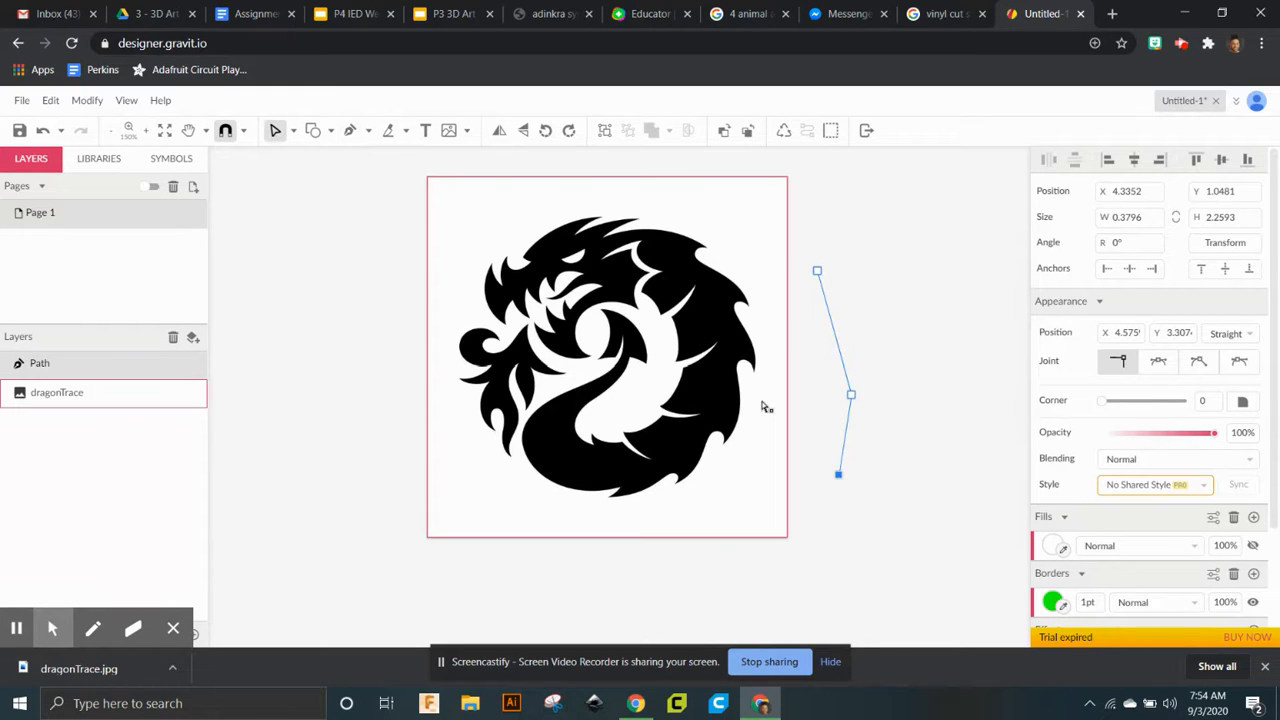
{"action": "key", "text": "Delete"}
{"action": "key", "text": "Delete"}
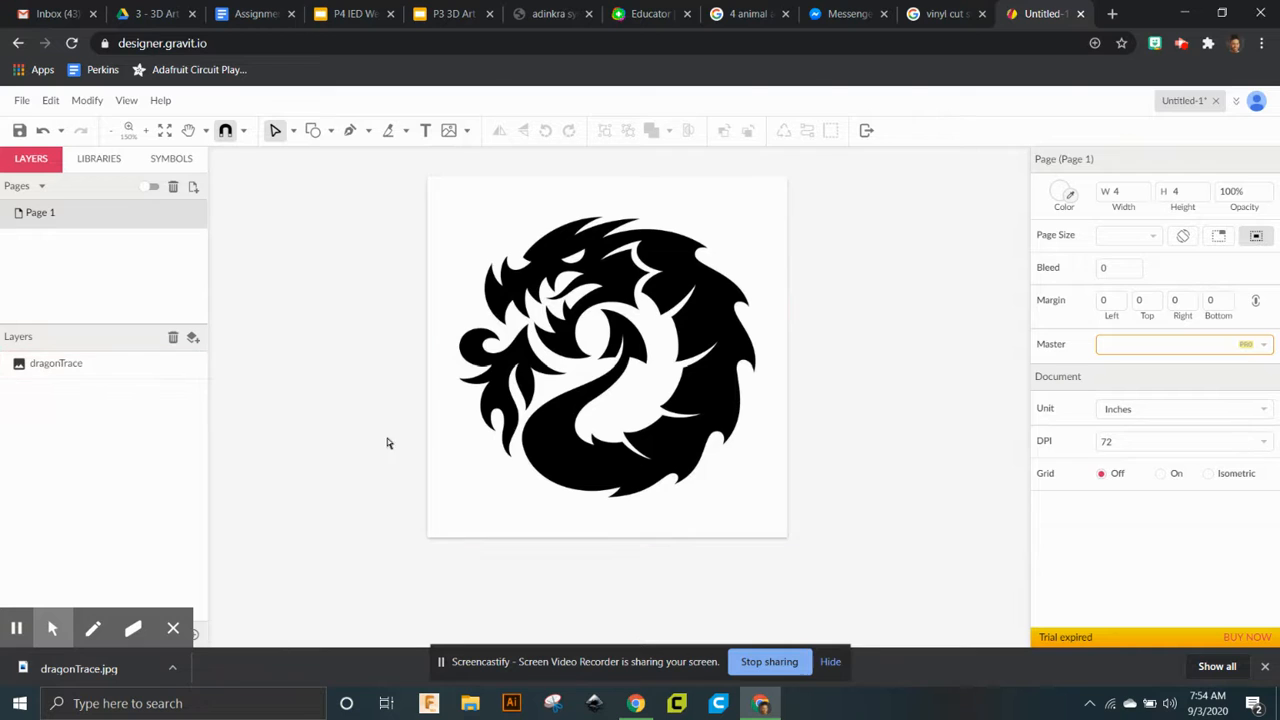
Step: Activate the Pen tool and set its border color to green #00FF00 for the tracing path
{"action": "key", "text": "p"}
{"action": "left_click", "coordinate": [1053, 361]}
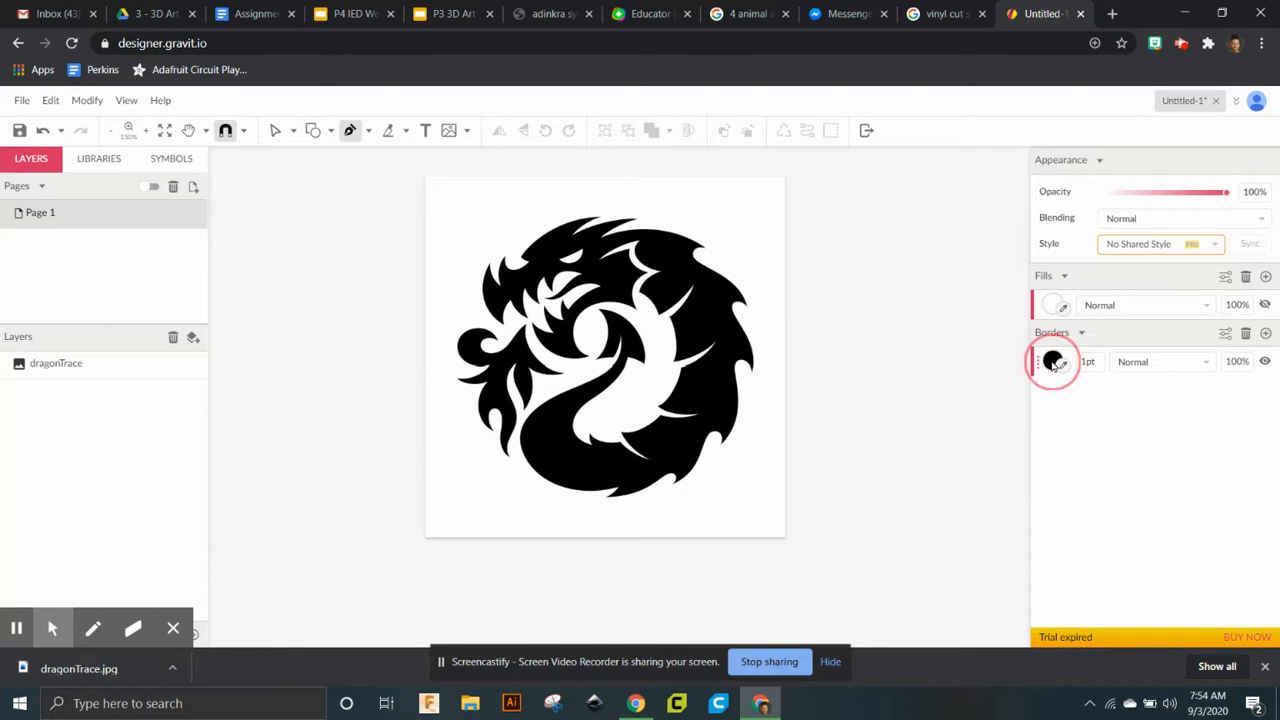
{"action": "left_click", "coordinate": [1127, 359]}
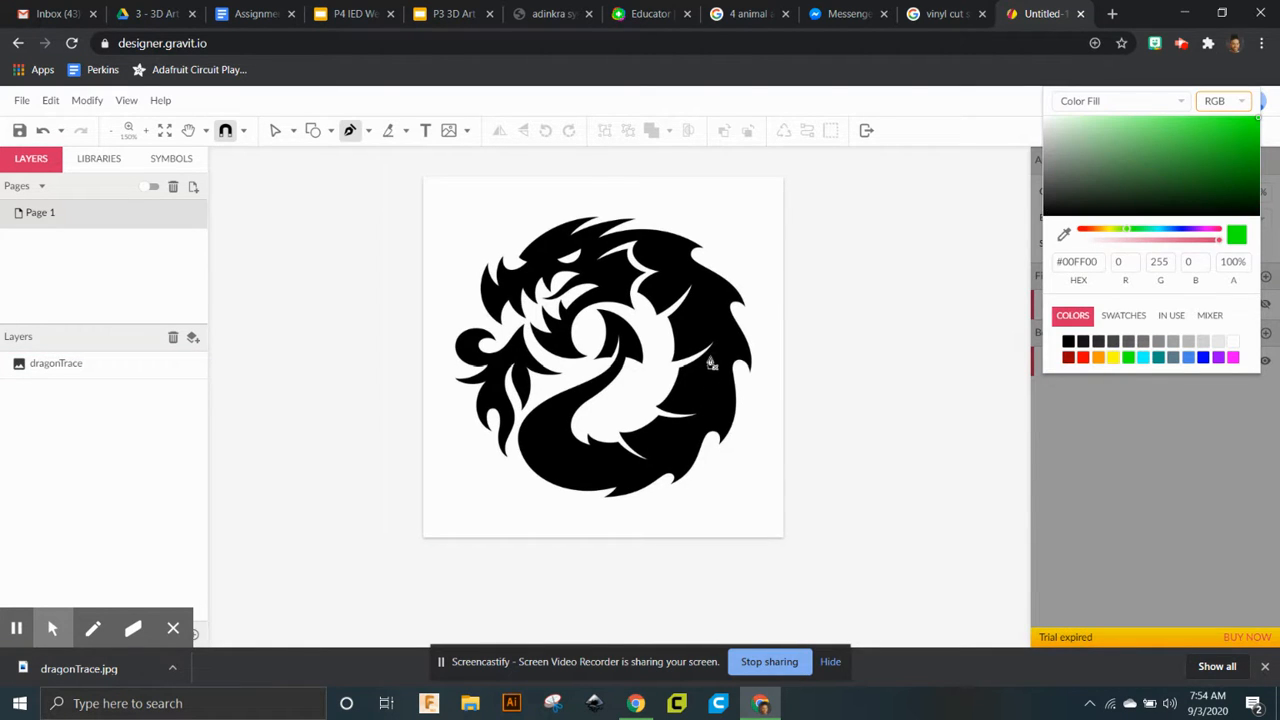
Step: Trace the dragon's outermost face spike from its lower tip over its upper tip to the notch, retracting each curve anchor's outgoing handle
{"action": "key", "text": "ctrl+plus"}
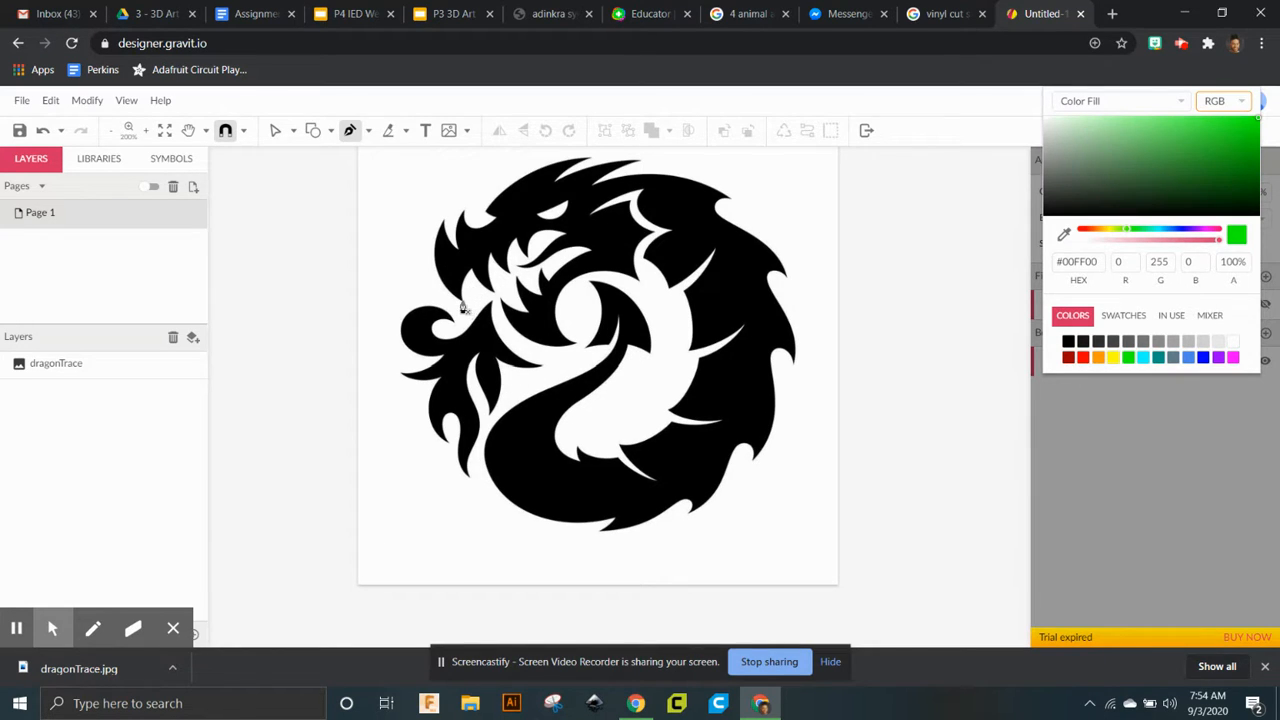
{"action": "left_click", "coordinate": [461, 301]}
{"action": "left_click", "coordinate": [446, 219]}
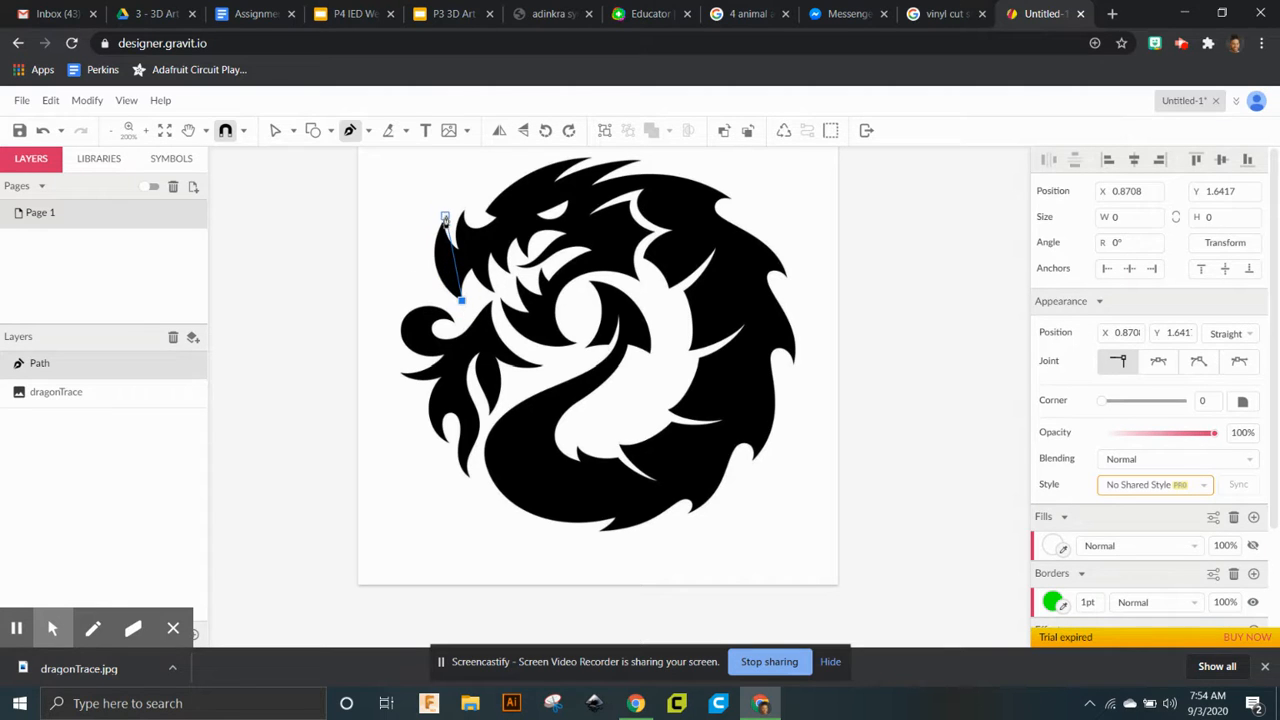
{"action": "left_click_drag", "start_coordinate": [443, 222], "coordinate": [469, 175]}
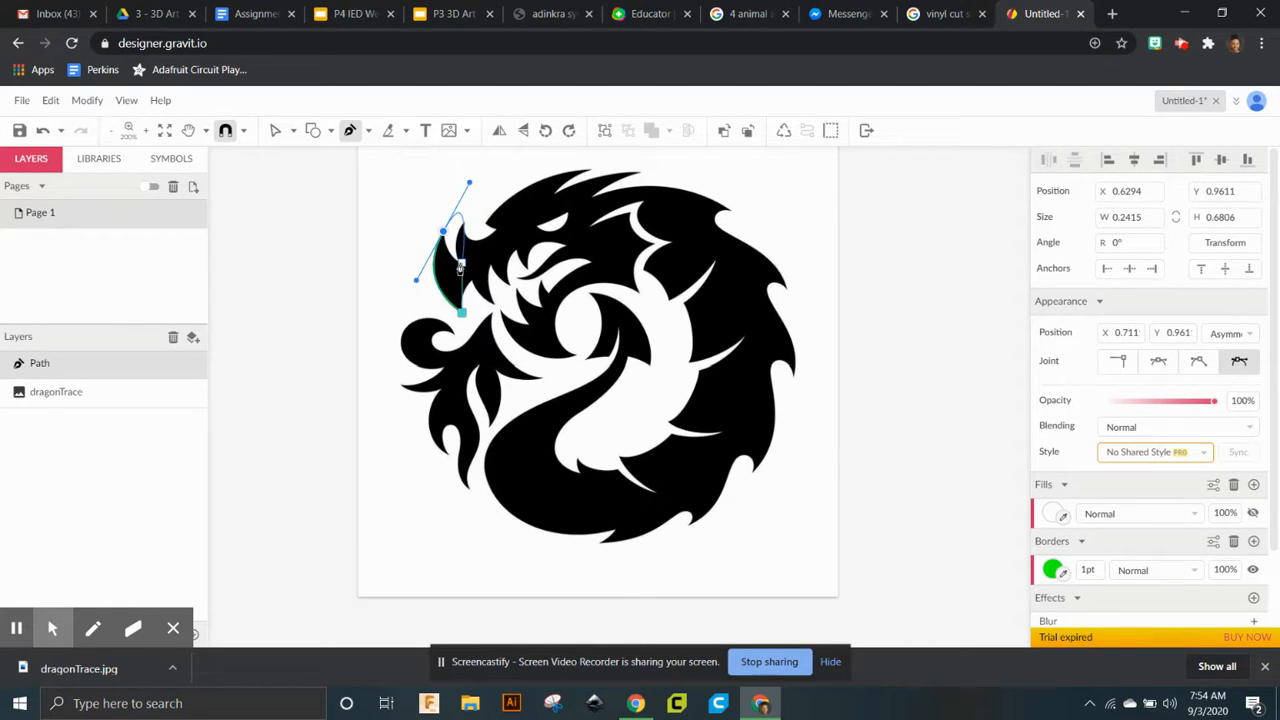
{"action": "scroll", "coordinate": [460, 266], "scroll_direction": "up", "scroll_amount": 1}
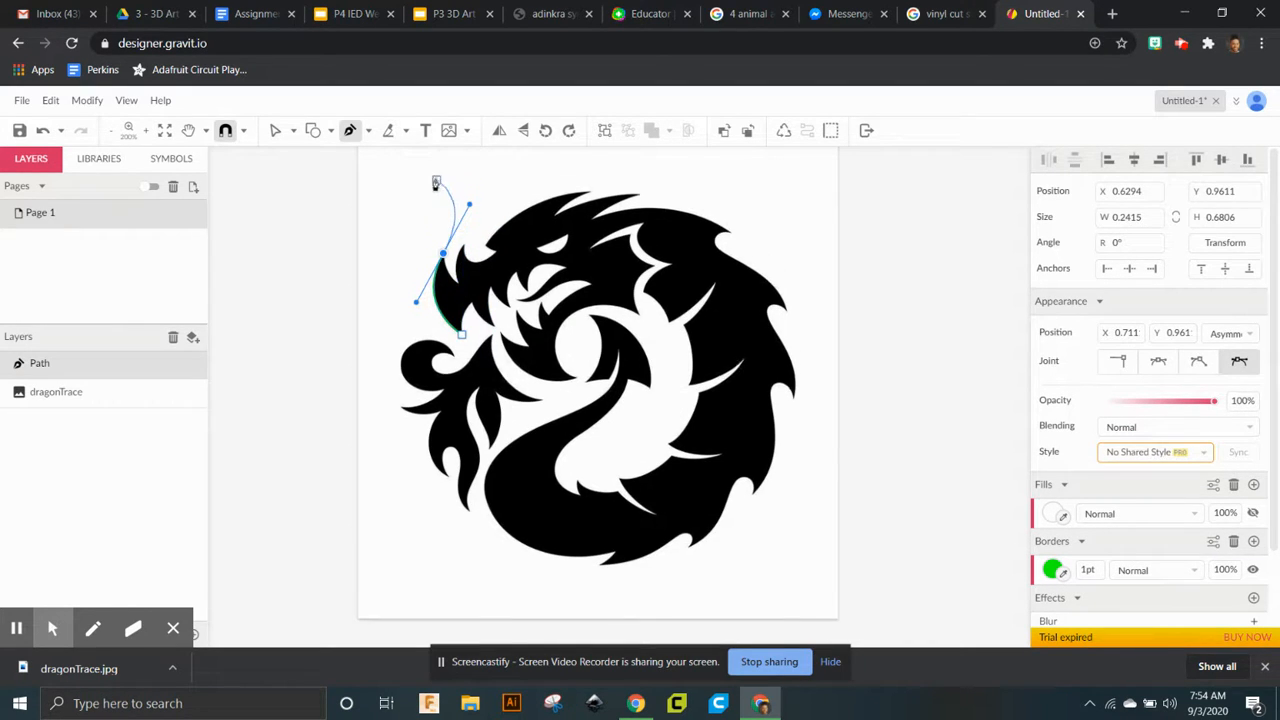
{"action": "left_click", "coordinate": [443, 268]}
{"action": "left_click_drag", "start_coordinate": [474, 236], "coordinate": [466, 305]}
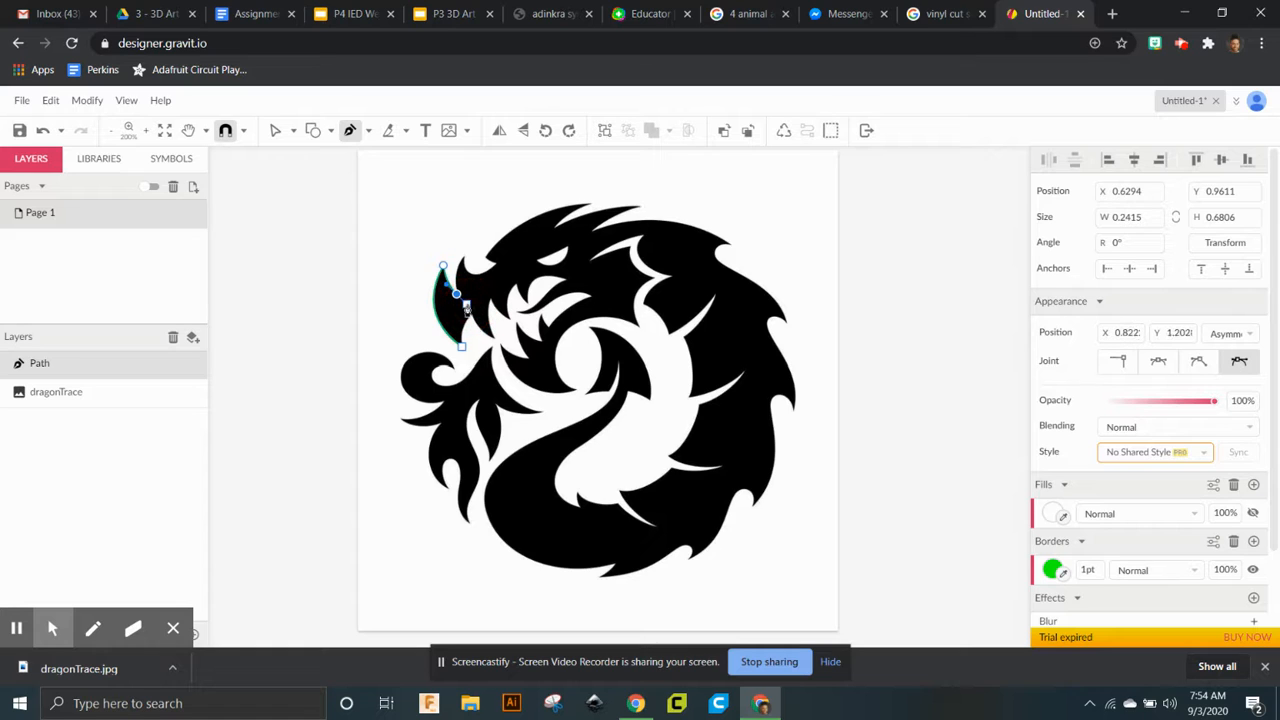
{"action": "scroll", "coordinate": [468, 305], "scroll_direction": "up", "scroll_amount": 4}
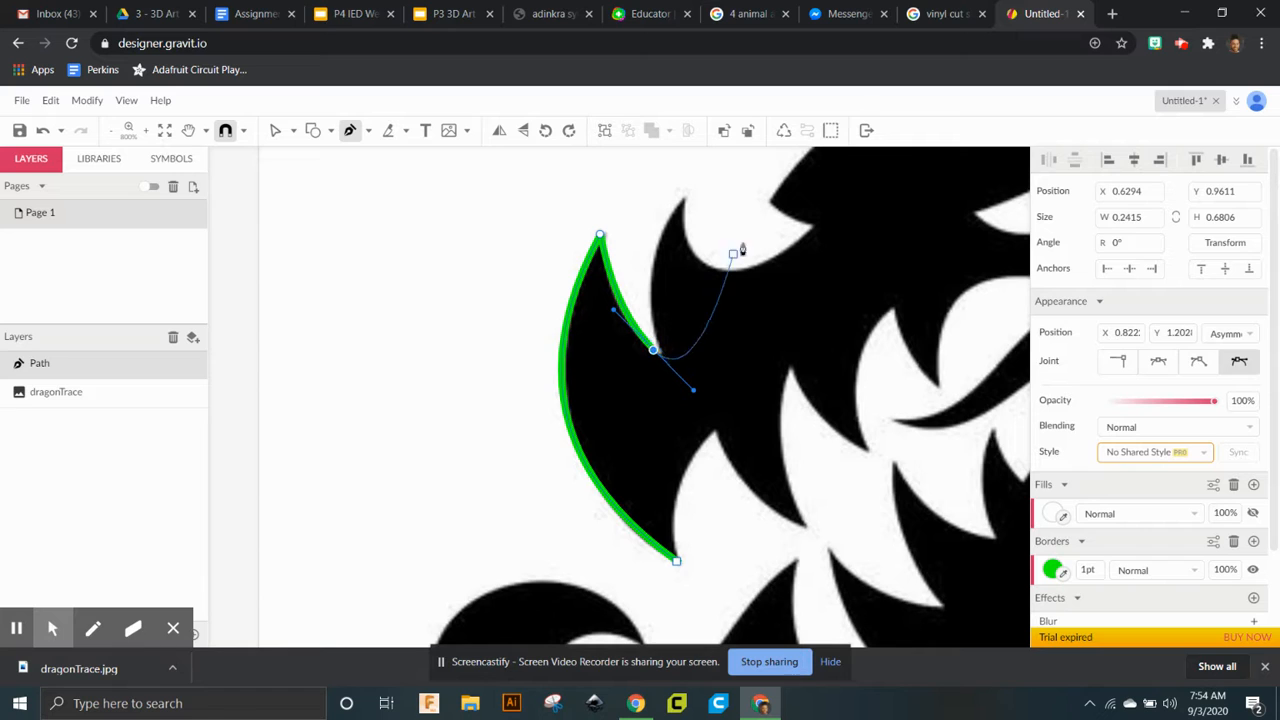
{"action": "left_click", "coordinate": [655, 352]}
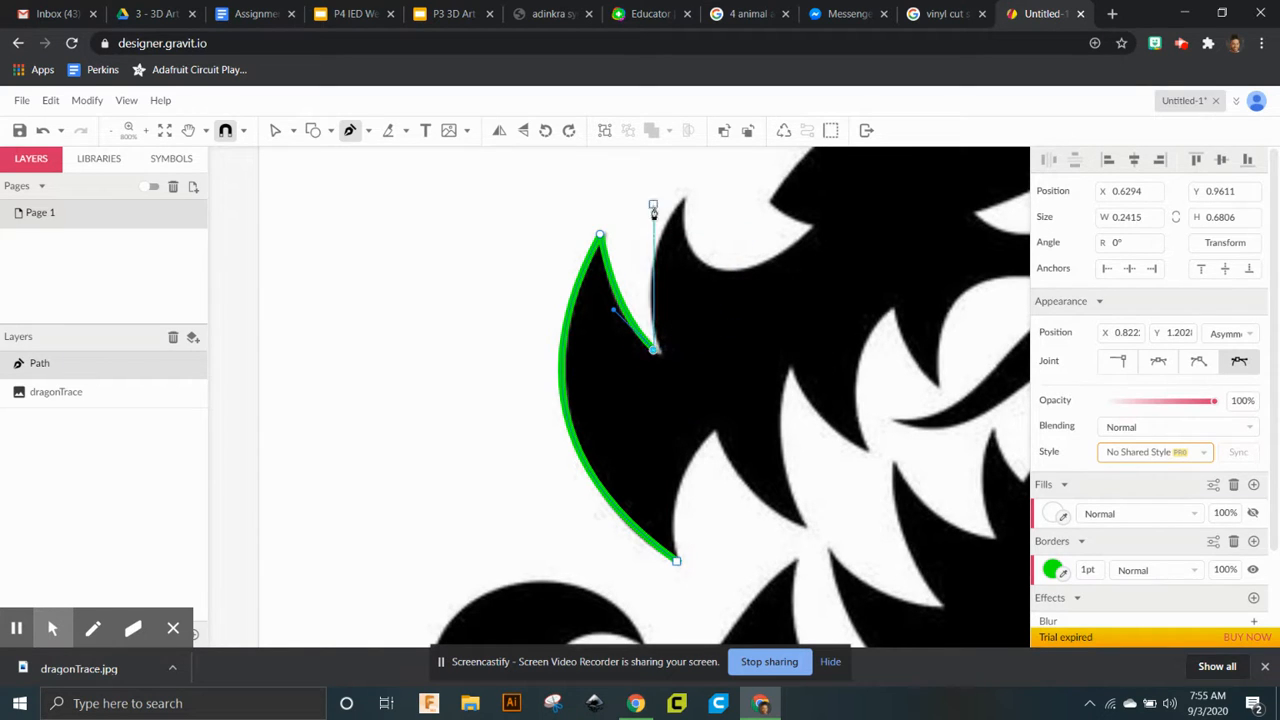
Step: Continue the trace with curves to the second spike's tip and through the hollow behind it, retracting the outgoing handle at both anchors
{"action": "scroll", "coordinate": [700, 200], "scroll_direction": "up", "scroll_amount": 2}
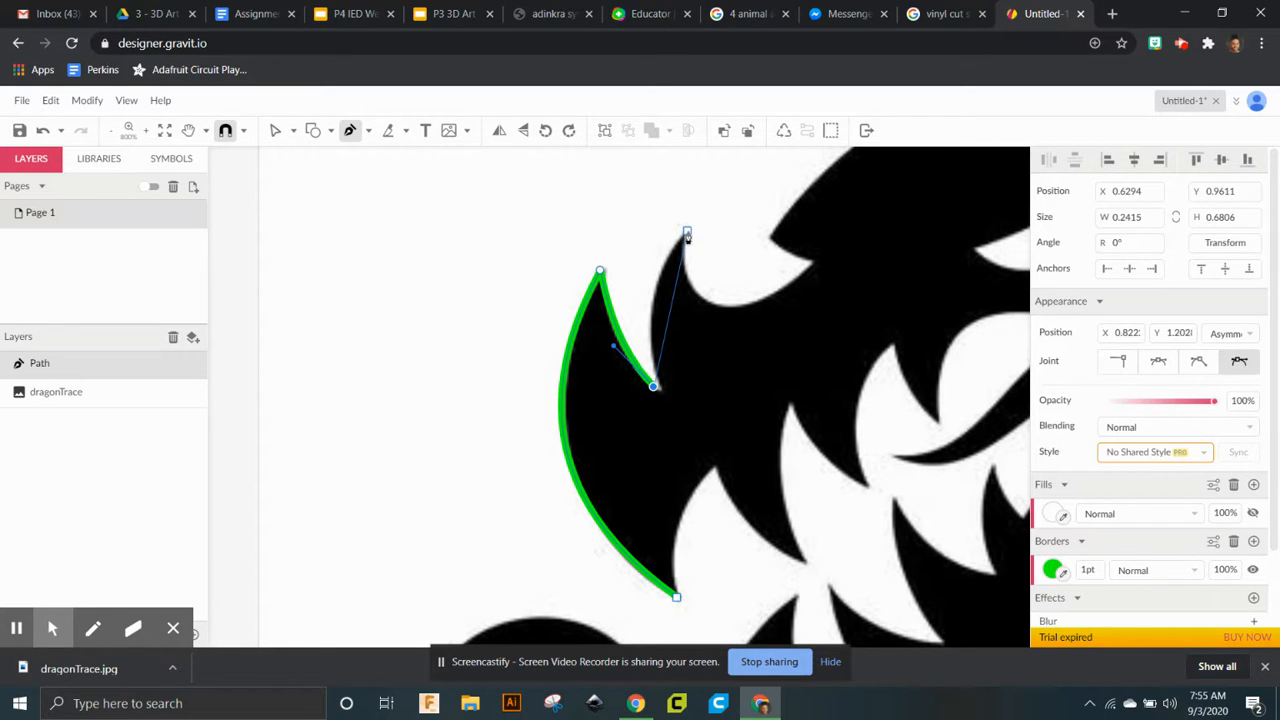
{"action": "left_click", "coordinate": [685, 233]}
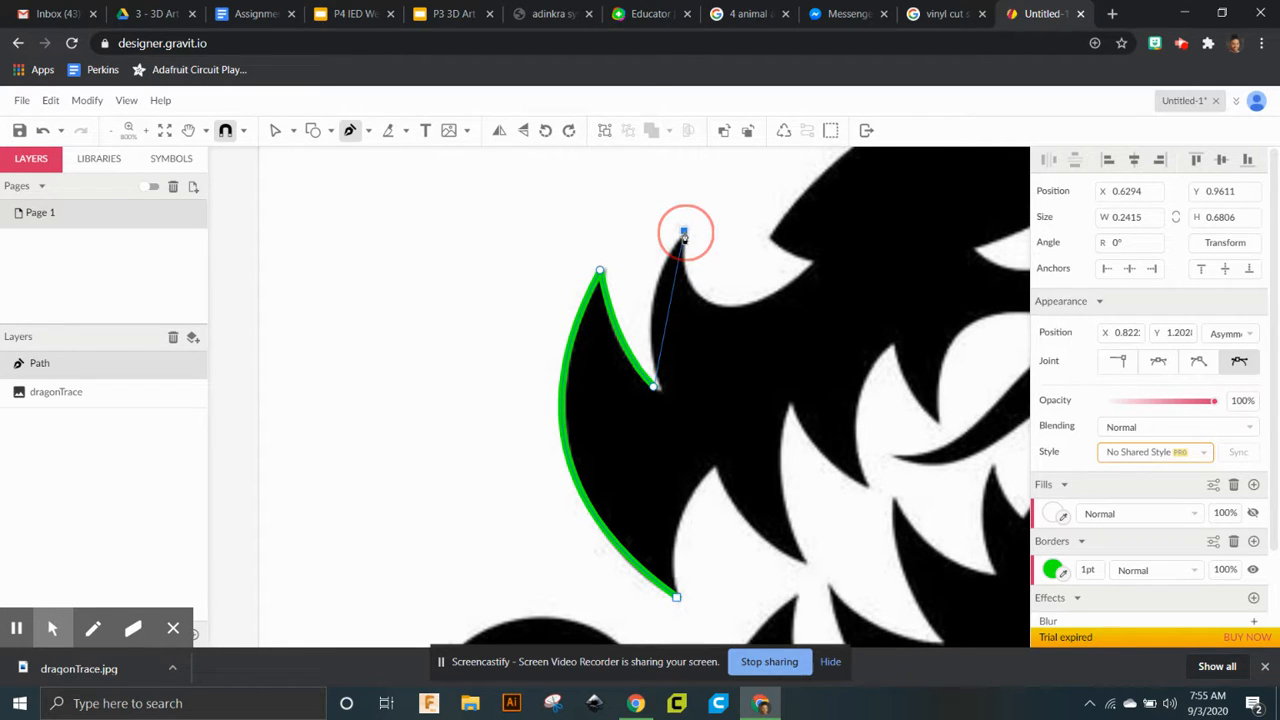
{"action": "left_click_drag", "start_coordinate": [685, 233], "coordinate": [733, 173]}
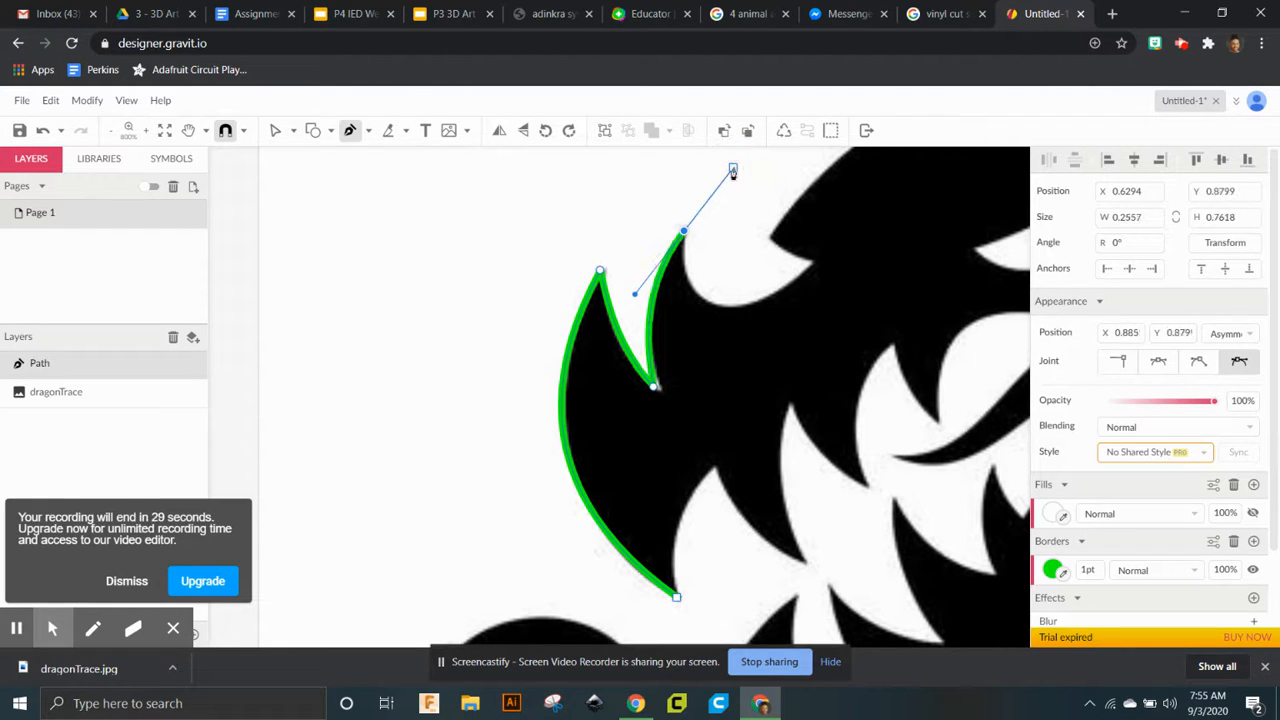
{"action": "scroll", "coordinate": [693, 226], "scroll_direction": "up", "scroll_amount": 1}
{"action": "left_click", "coordinate": [685, 245]}
{"action": "left_click", "coordinate": [813, 275]}
{"action": "left_click_drag", "start_coordinate": [813, 275], "coordinate": [929, 177]}
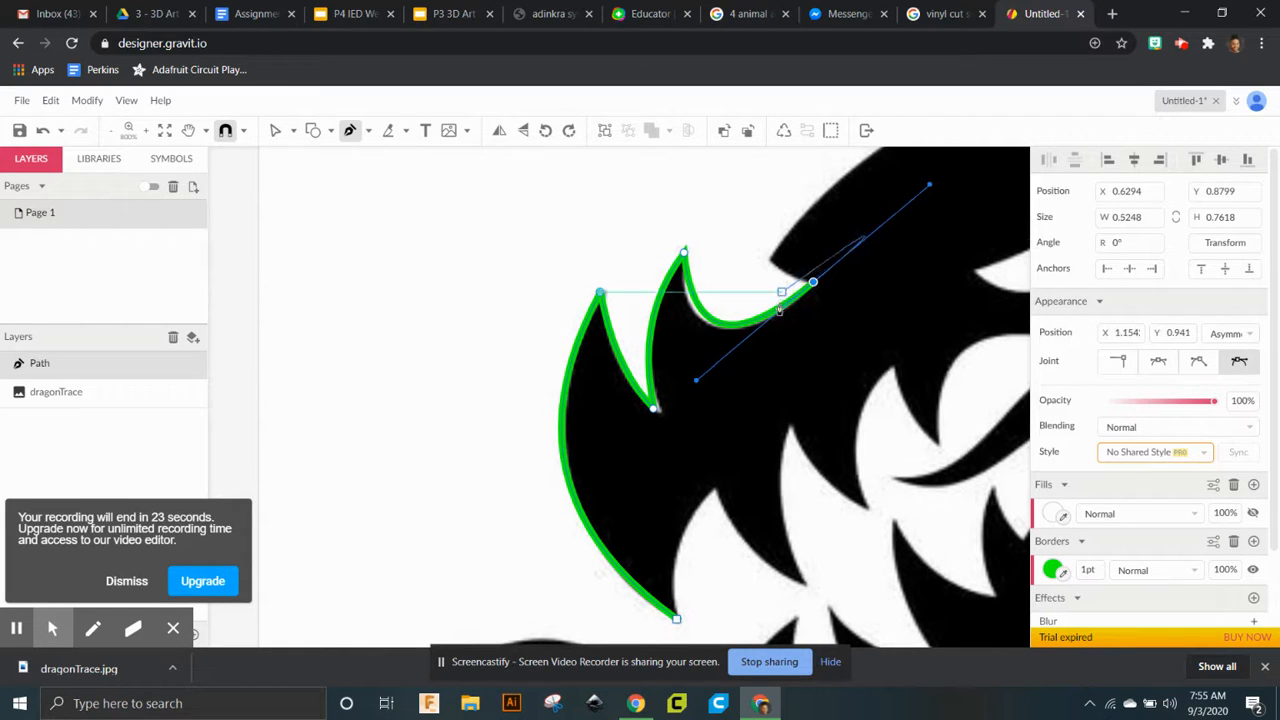
{"action": "left_click", "coordinate": [813, 282]}
Step: Extend the trace to the corner where the head's crest begins, curve it along the crest's outer edge, and leave the Pen tool
{"action": "left_click", "coordinate": [767, 258]}
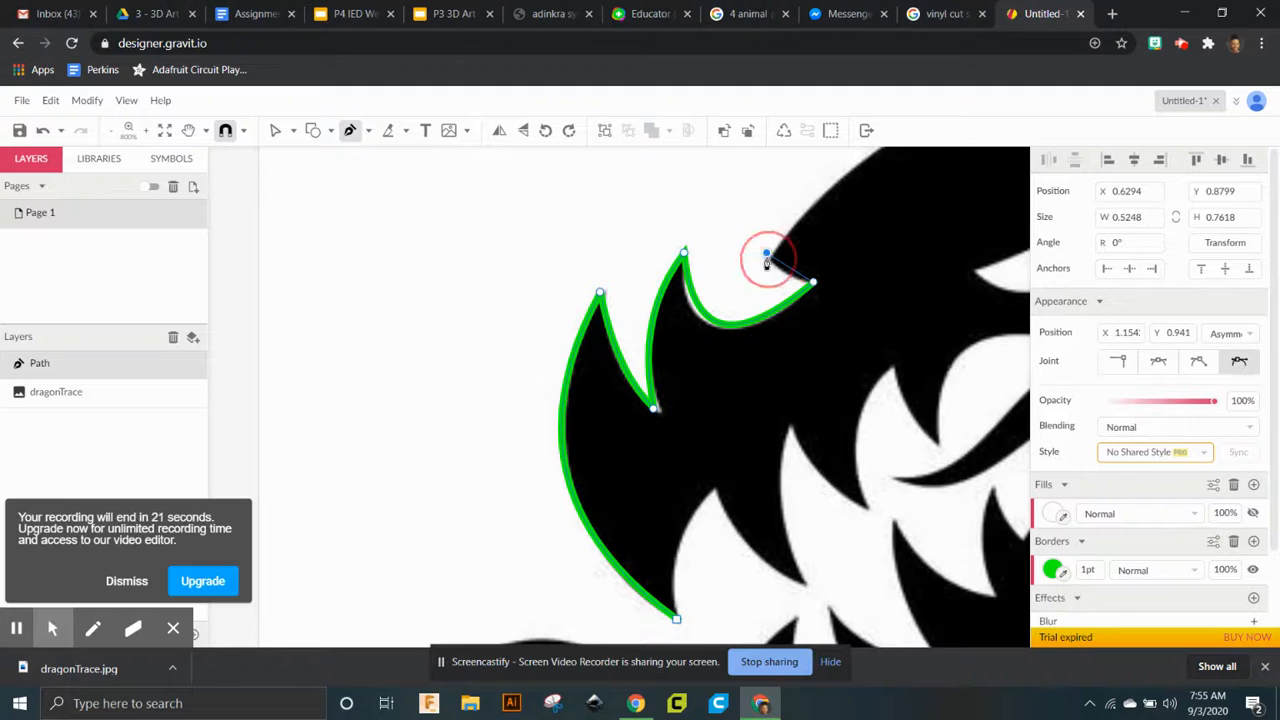
{"action": "scroll", "coordinate": [799, 211], "scroll_direction": "up", "scroll_amount": 6}
{"action": "scroll", "coordinate": [788, 220], "scroll_direction": "down", "scroll_amount": 5}
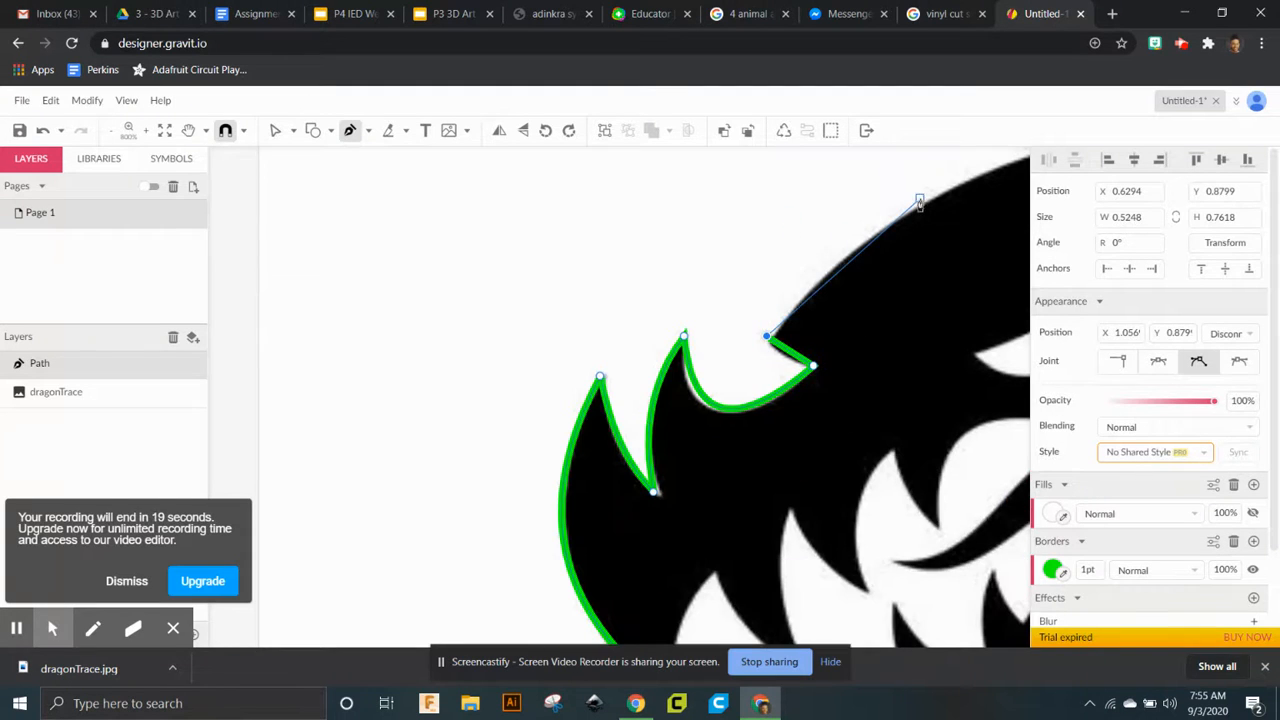
{"action": "left_click_drag", "start_coordinate": [927, 197], "coordinate": [980, 183]}
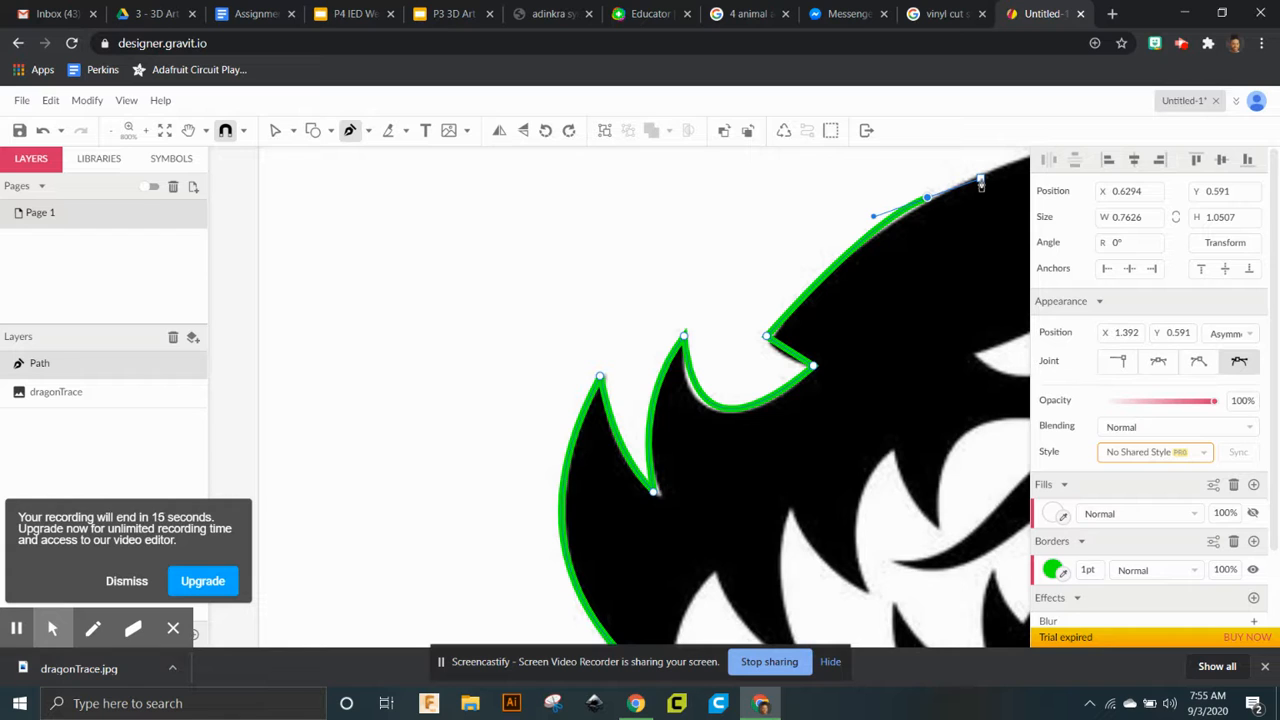
{"action": "scroll", "coordinate": [980, 183], "scroll_direction": "down", "scroll_amount": 2}
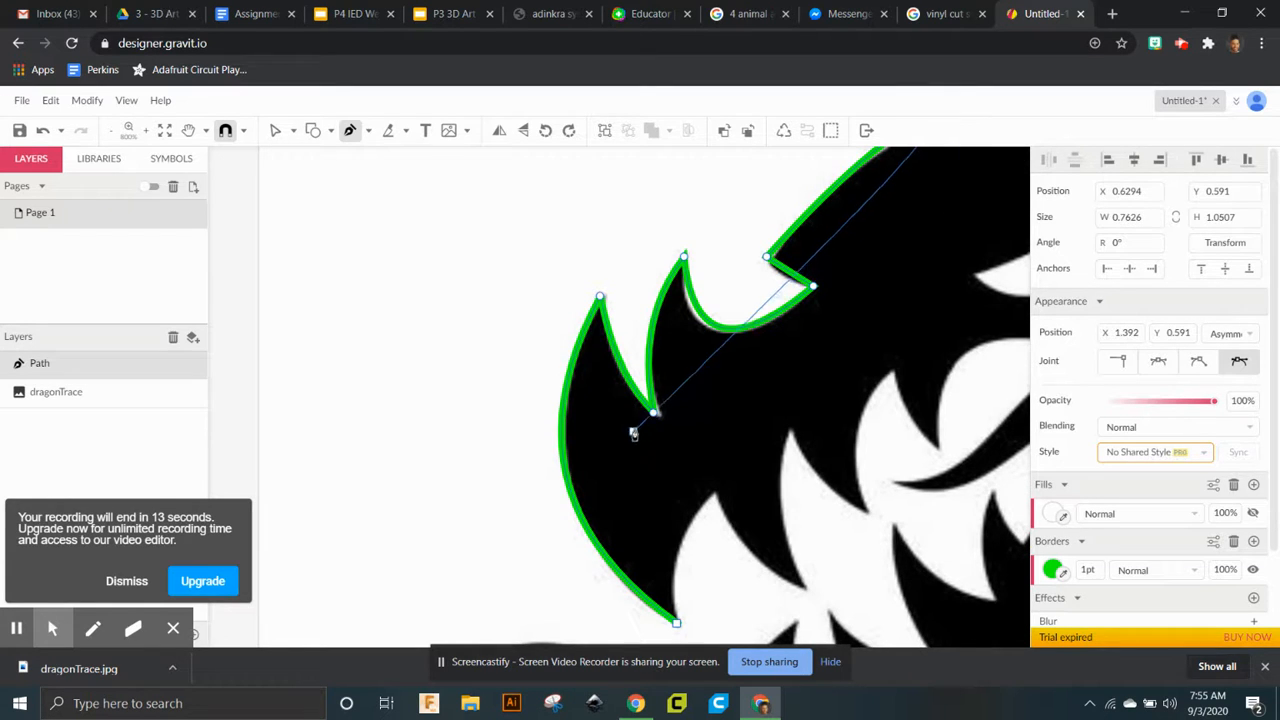
{"action": "scroll", "coordinate": [917, 240], "scroll_direction": "up", "scroll_amount": 3}
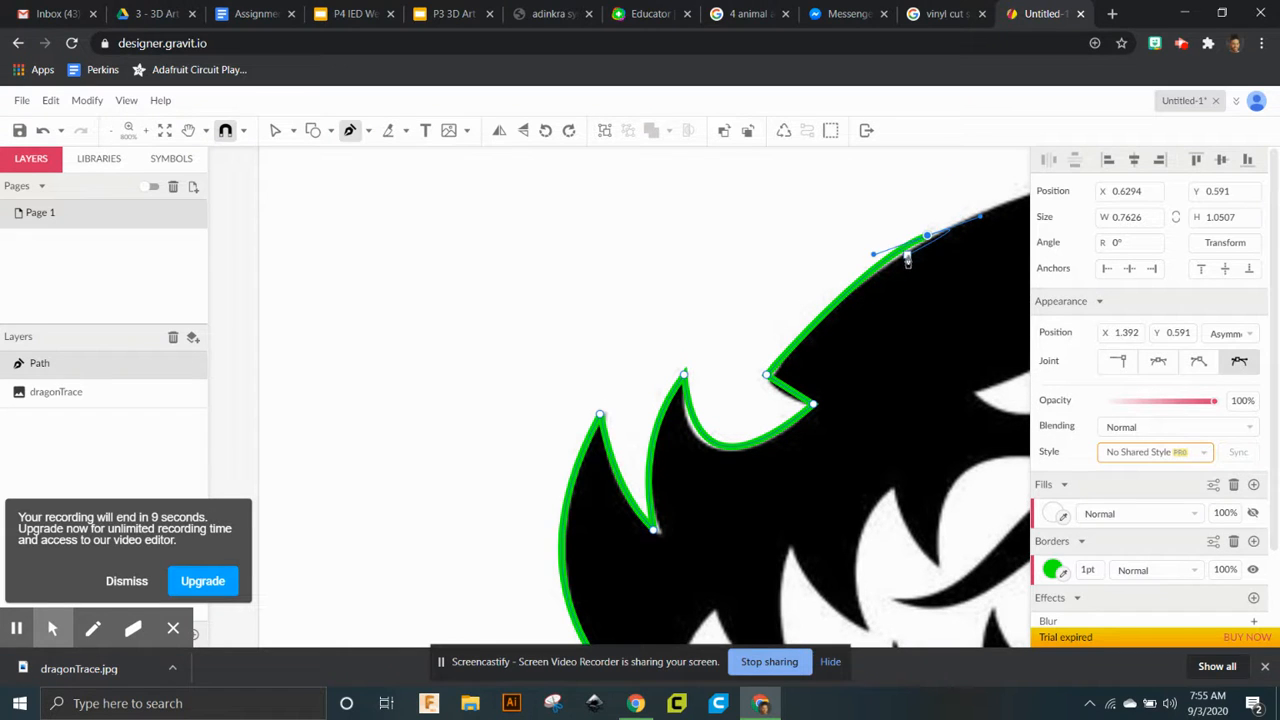
{"action": "key", "text": "v"}
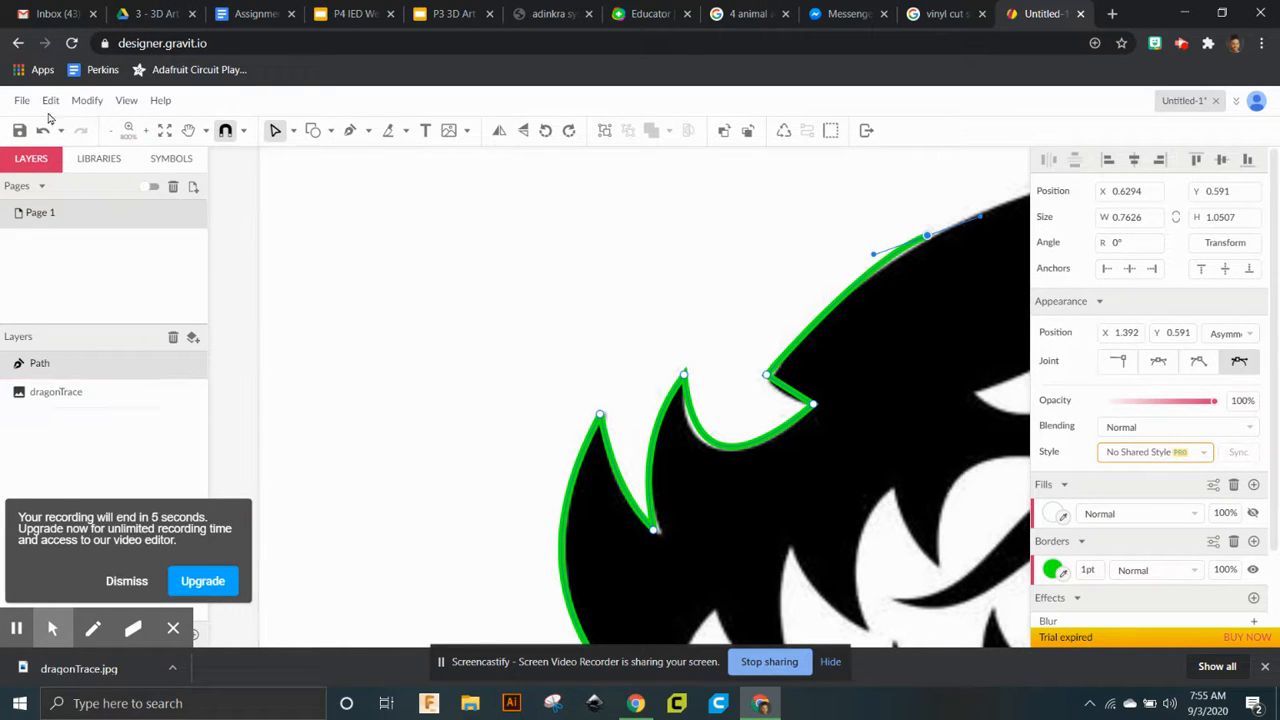
{"action": "left_click", "coordinate": [124, 583]}
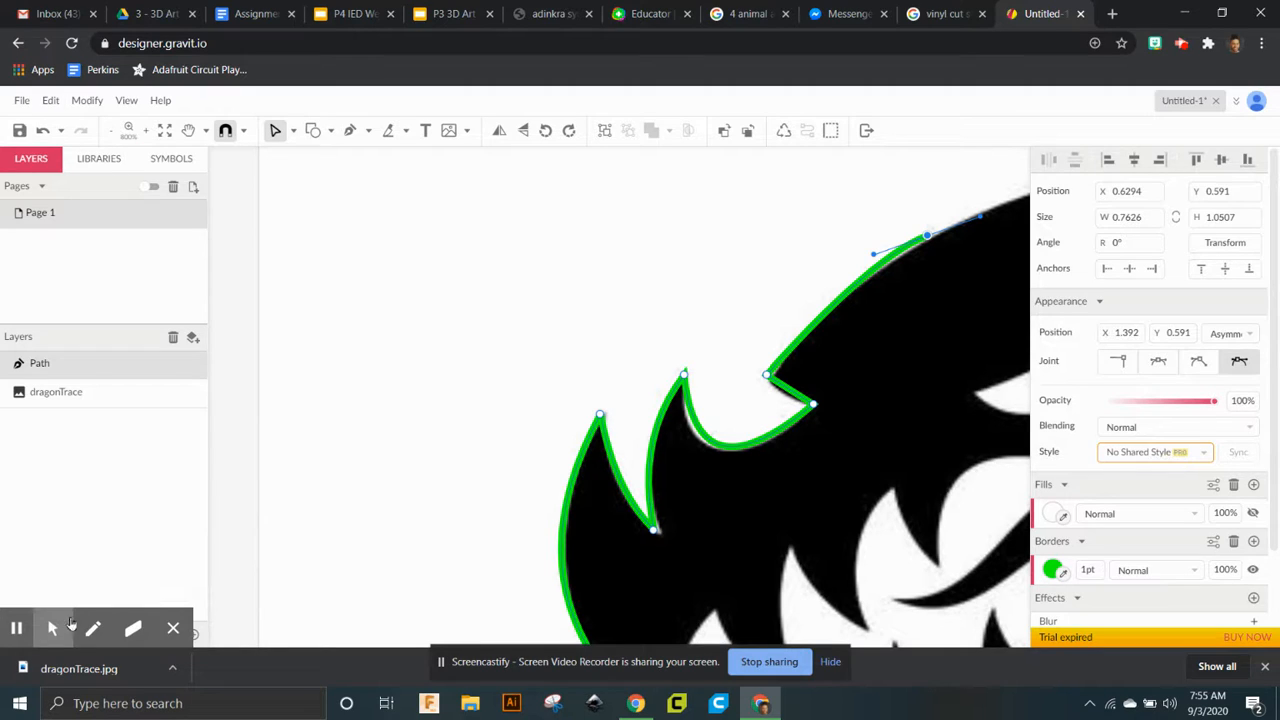